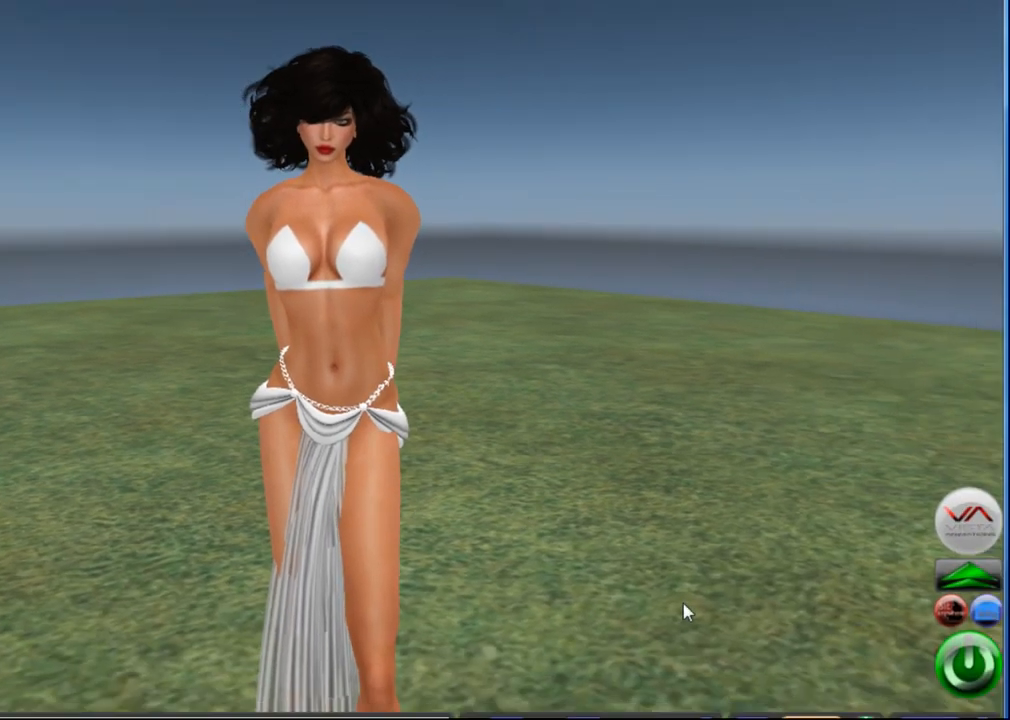
- Open the inventory and expand the ".:TT:. Skirt Generator Belted Model F (v 2.0)" folder to show its contents
{"action": "key", "text": "ctrl+i"}
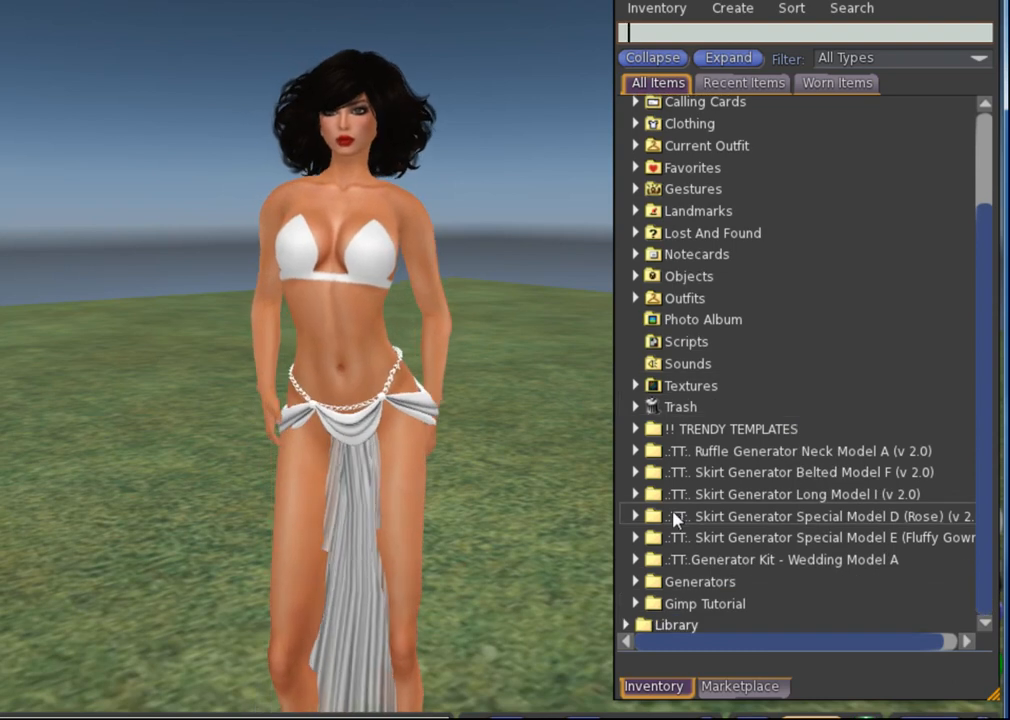
{"action": "left_click", "coordinate": [635, 472]}
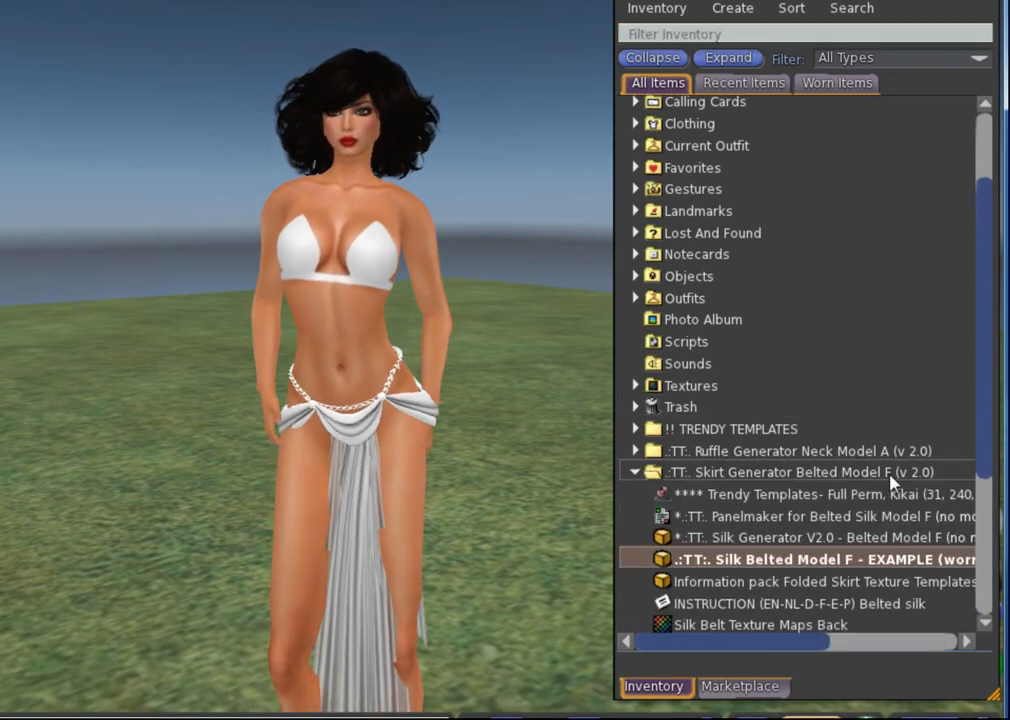
{"action": "scroll", "coordinate": [736, 304], "scroll_direction": "down", "scroll_amount": 3}
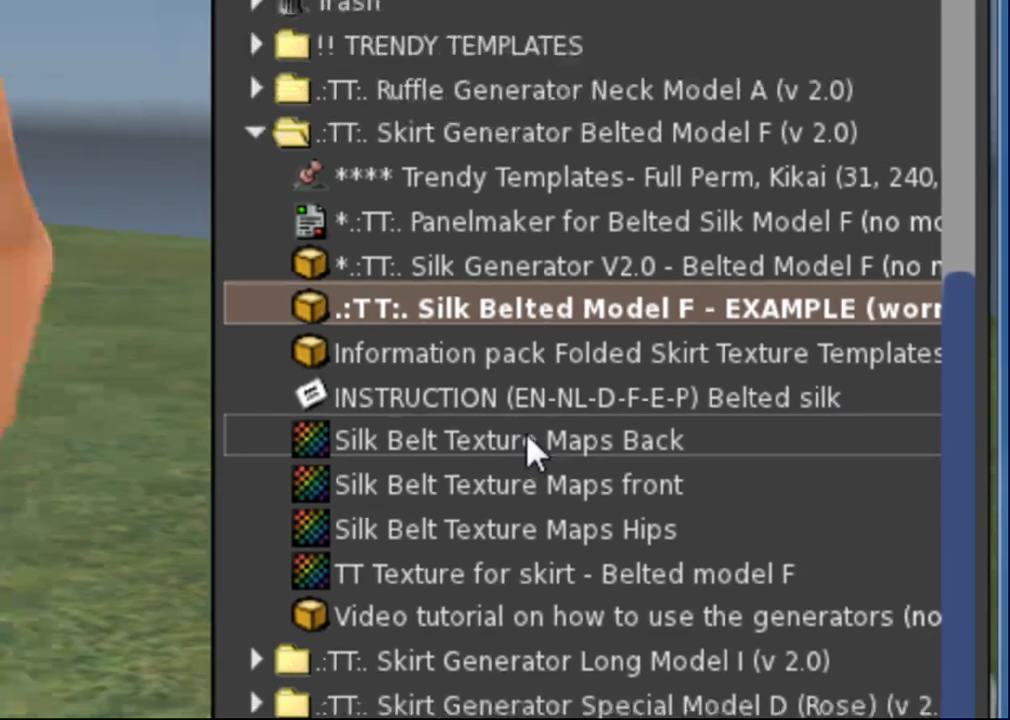
- Preview the "Silk Belt Texture Maps Back" texture with its available save formats and close the preview
{"action": "double_click", "coordinate": [455, 438]}
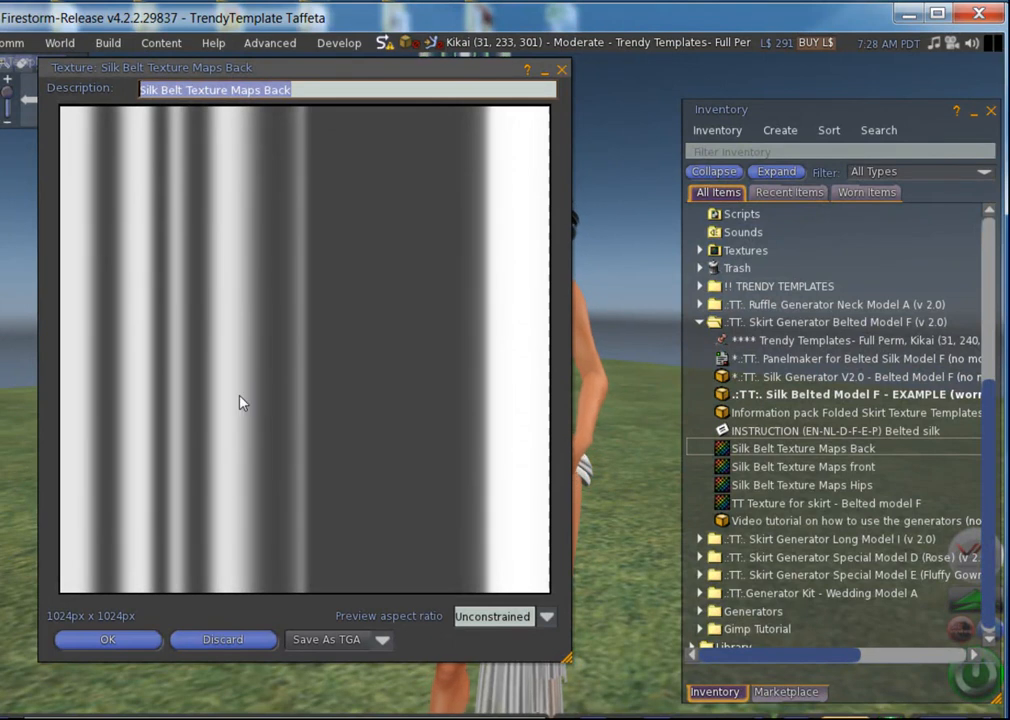
{"action": "left_click", "coordinate": [382, 639]}
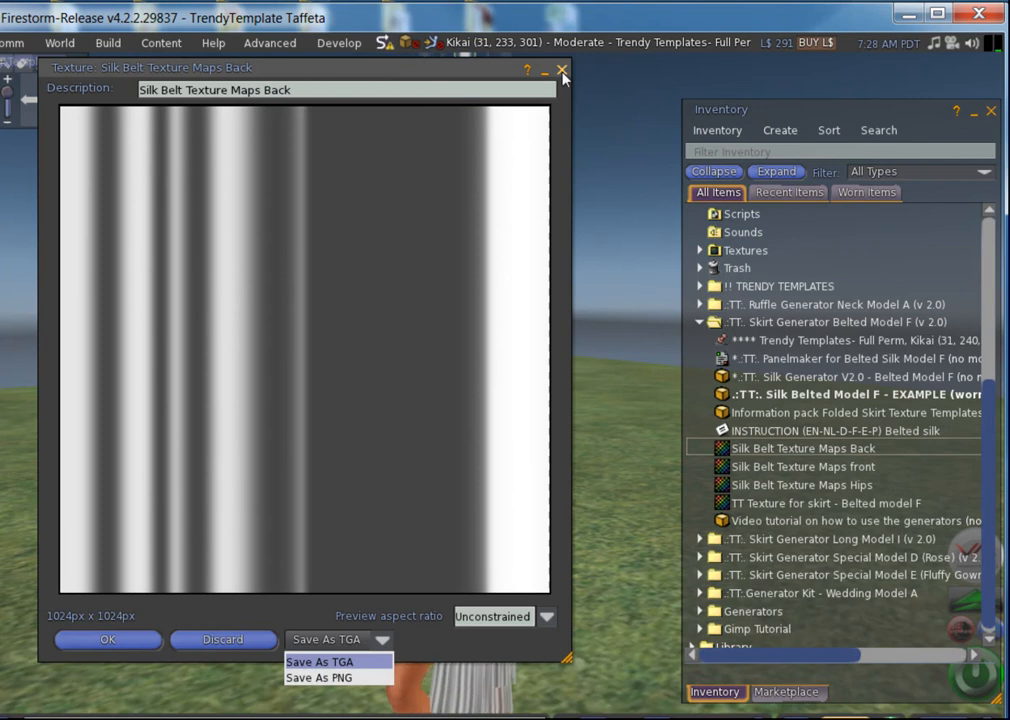
{"action": "left_click", "coordinate": [468, 449]}
{"action": "key", "text": "ctrl+w"}
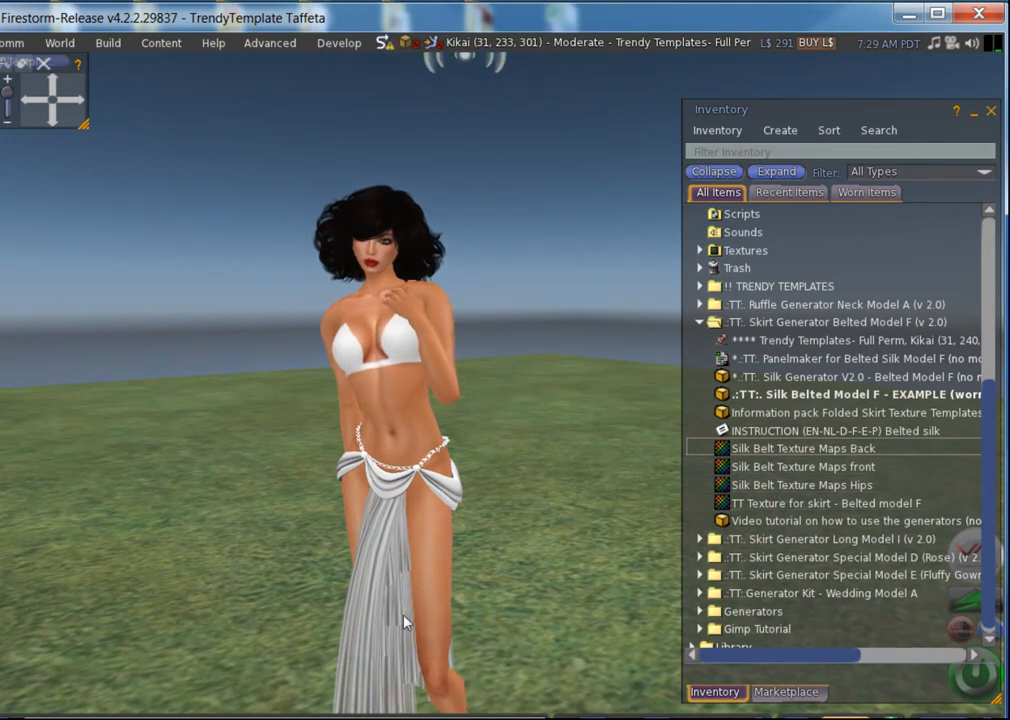
- Open the "INSTRUCTION (EN-NL-D-F-E-P) Belted silk" notecard to read the generator steps
{"action": "left_click", "coordinate": [752, 433]}
{"action": "double_click", "coordinate": [752, 433]}
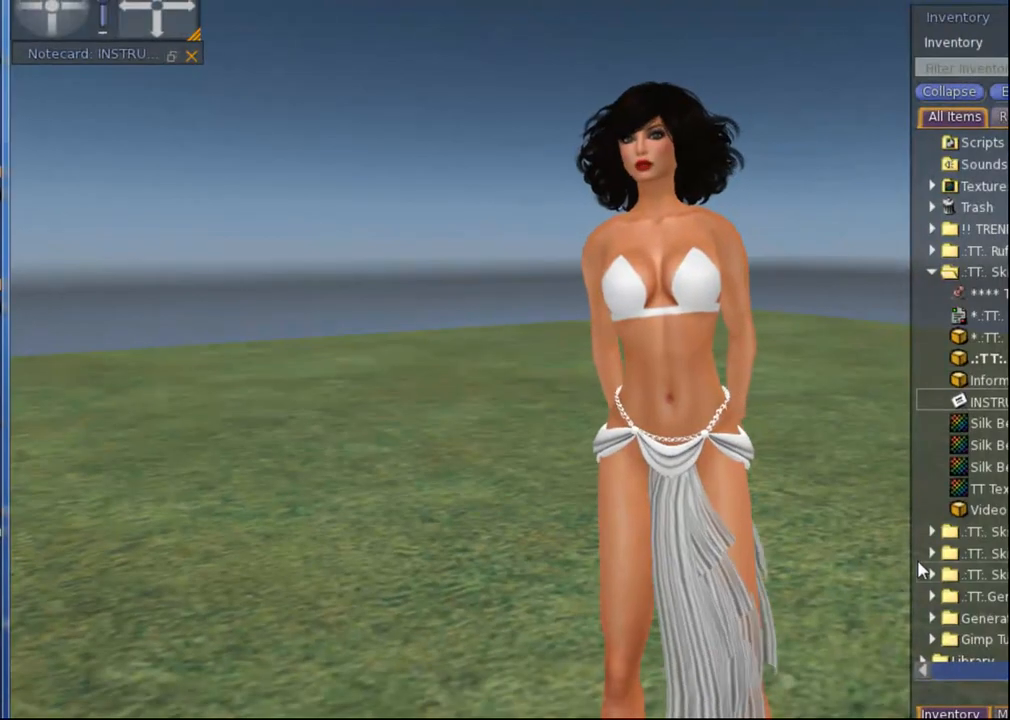
- Rez two default box prims on the grass beside the avatar and close the build tools
{"action": "left_click", "coordinate": [838, 718]}
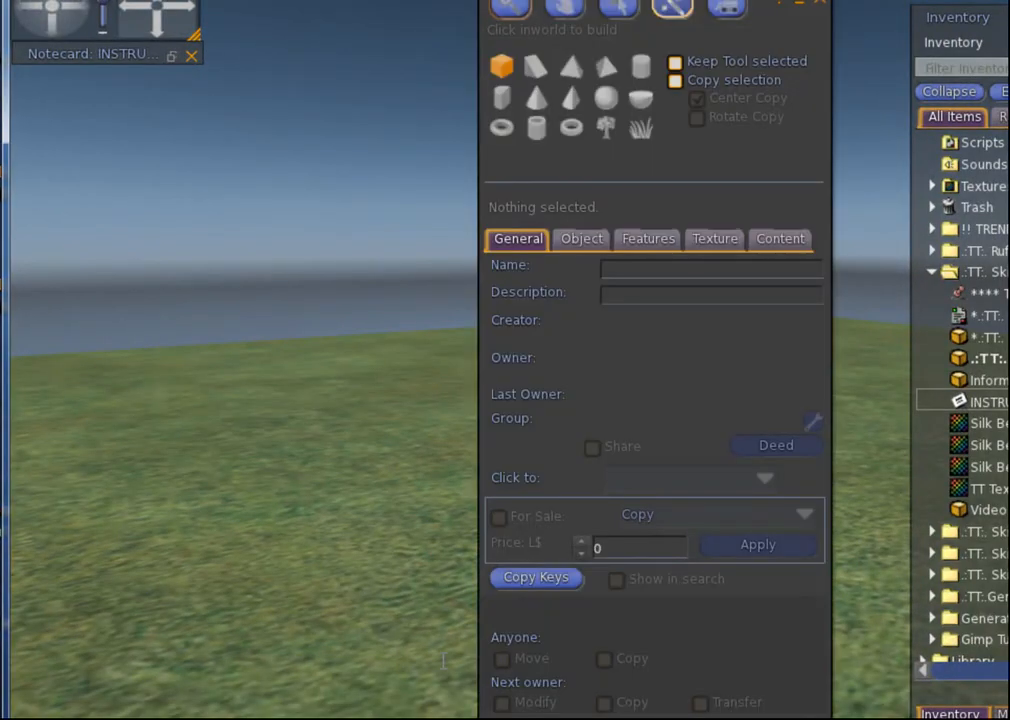
{"action": "left_click", "coordinate": [148, 492]}
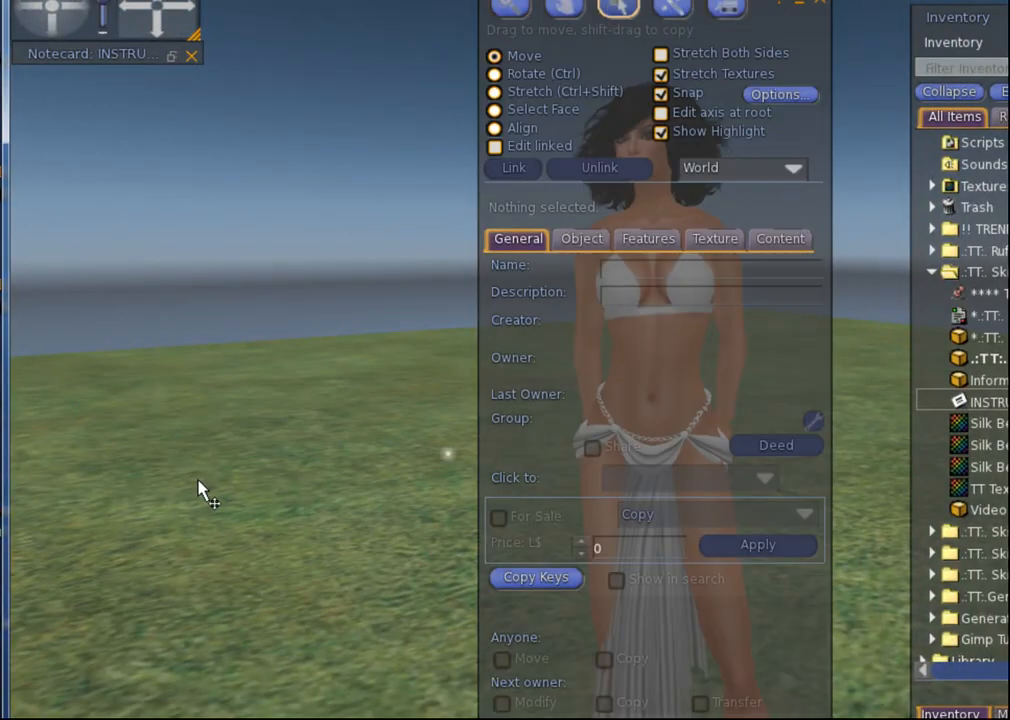
{"action": "left_click", "coordinate": [674, 10]}
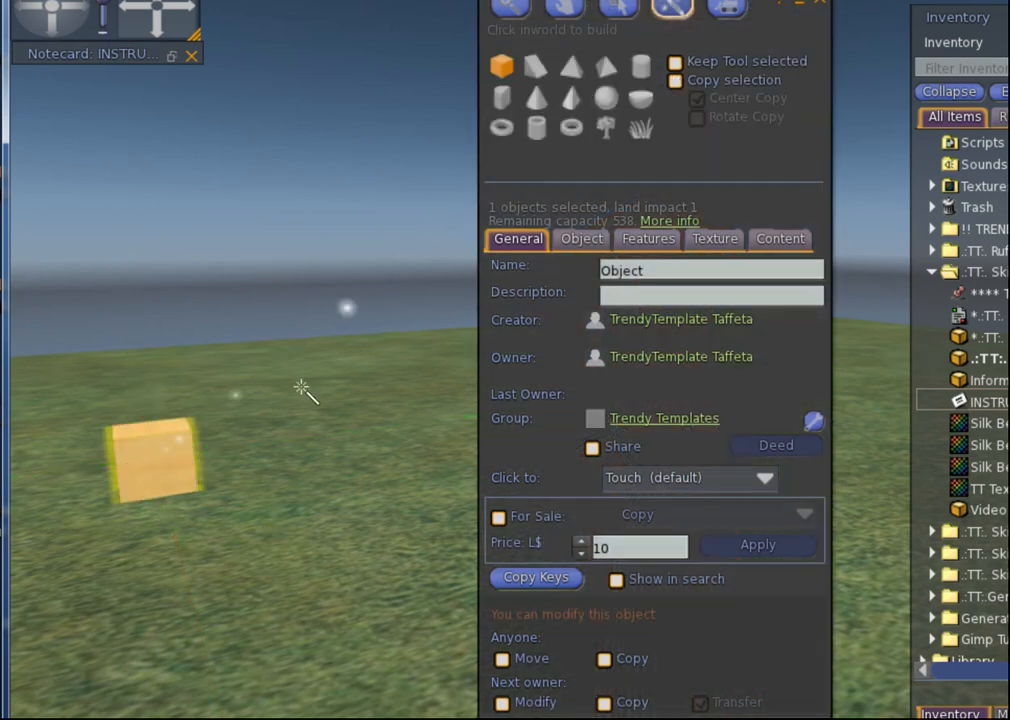
{"action": "left_click", "coordinate": [243, 591]}
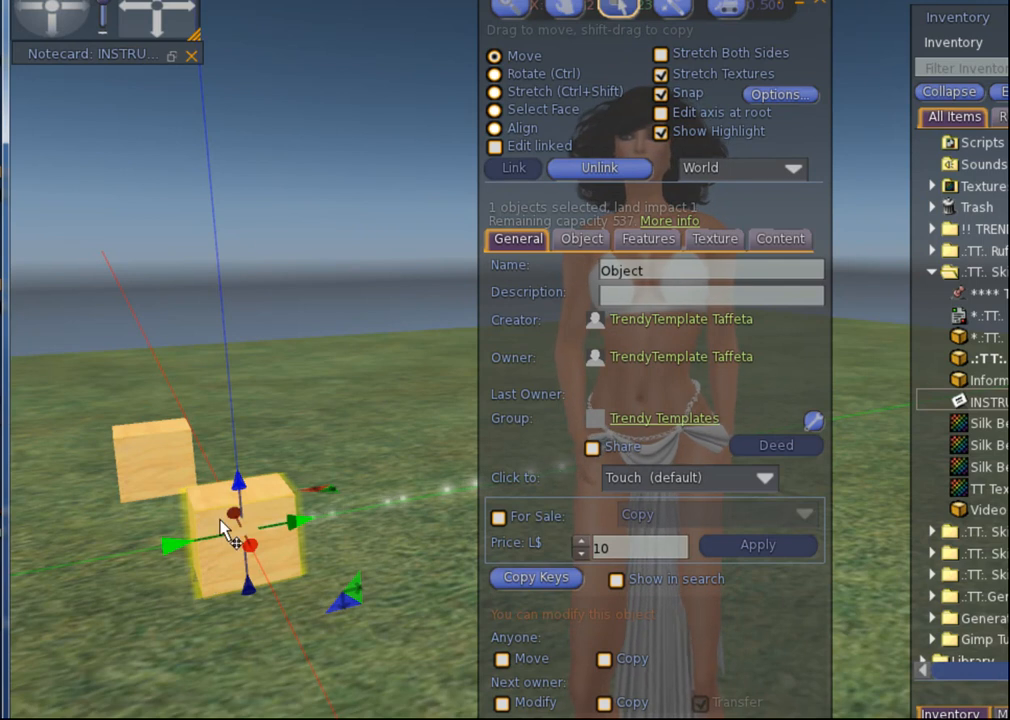
{"action": "left_click", "coordinate": [820, 6]}
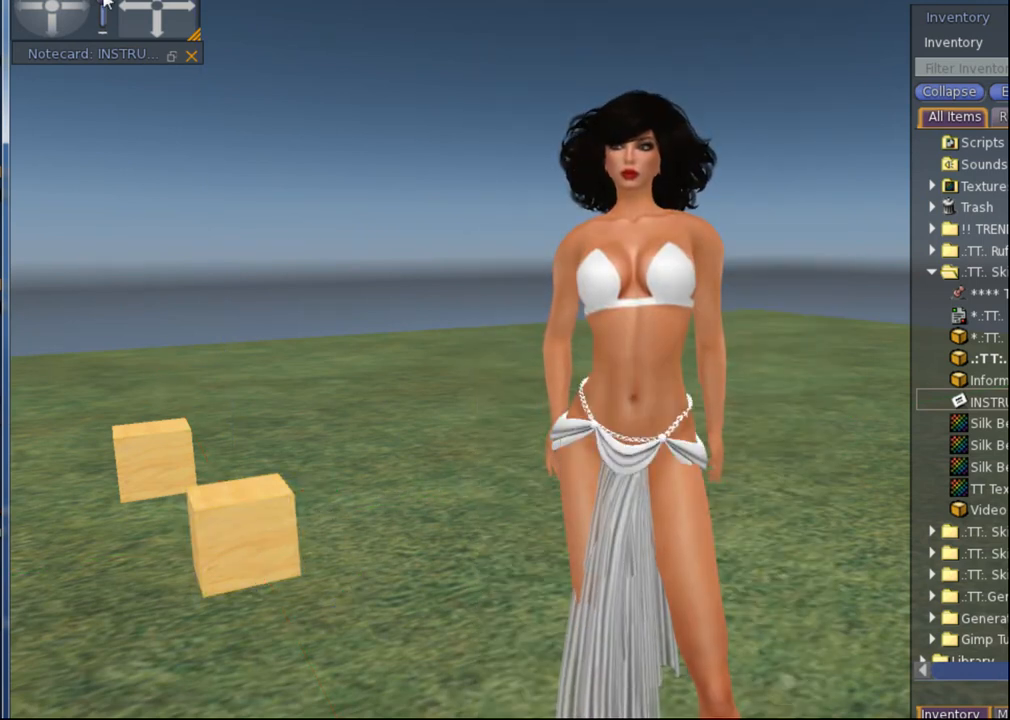
- Add the "Panelmaker for Belted Silk Model F" script to the nearer cube's contents and check the resulting panel's object name
{"action": "left_click", "coordinate": [243, 550], "text": "alt"}
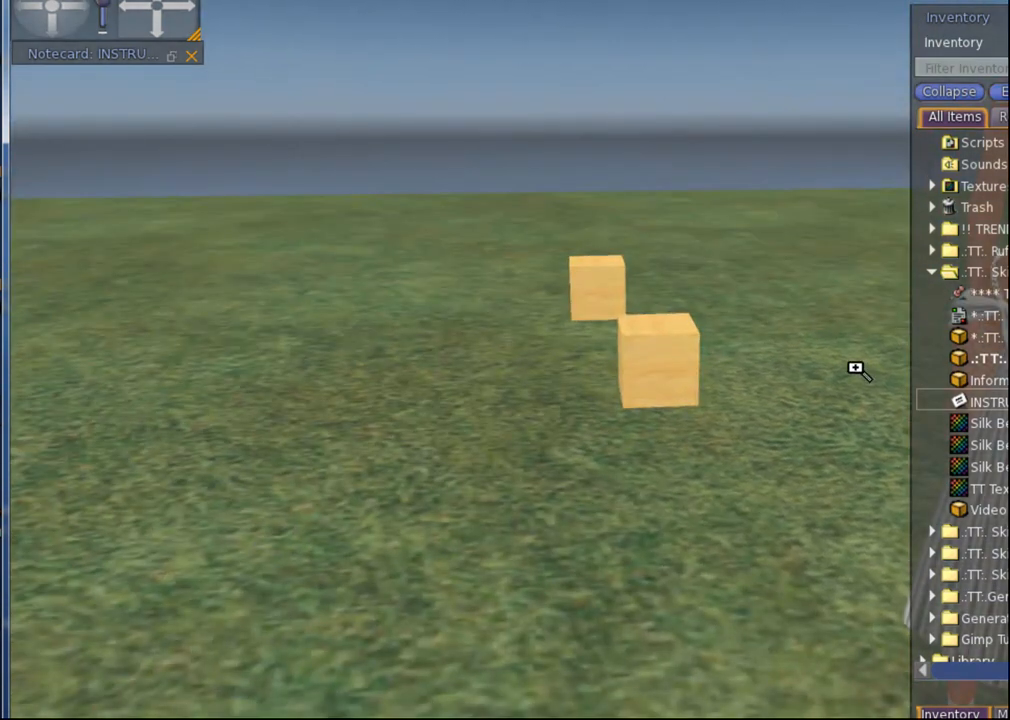
{"action": "left_click", "coordinate": [692, 352], "text": "alt"}
{"action": "right_click", "coordinate": [684, 354]}
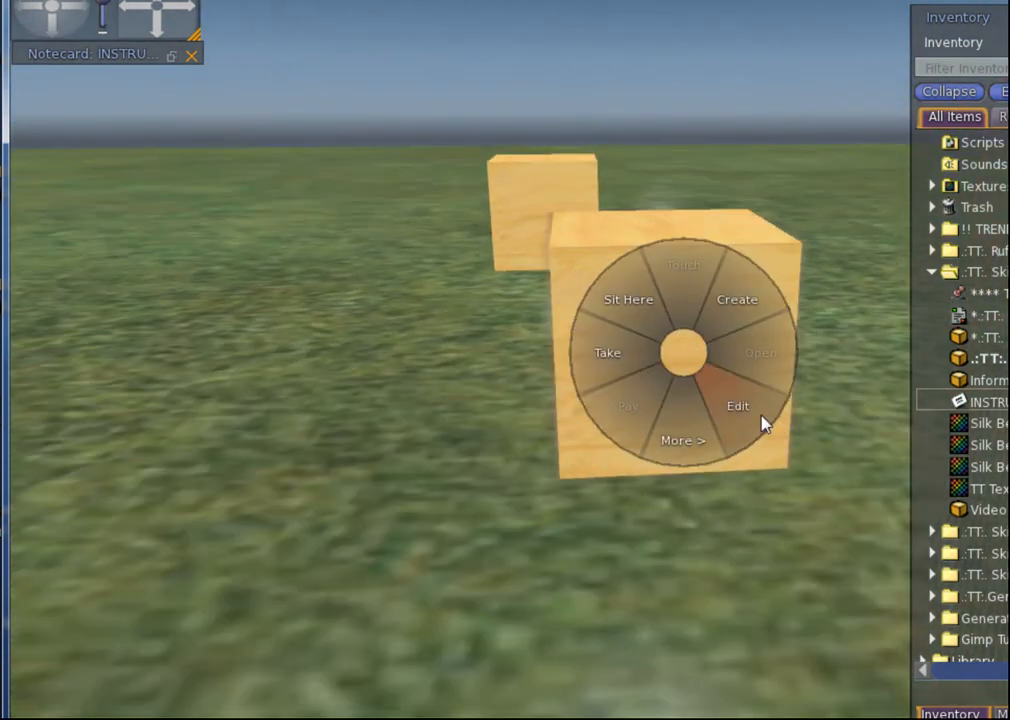
{"action": "left_click", "coordinate": [762, 420]}
{"action": "left_click", "coordinate": [780, 237]}
{"action": "left_click_drag", "start_coordinate": [443, 38], "coordinate": [198, 8]}
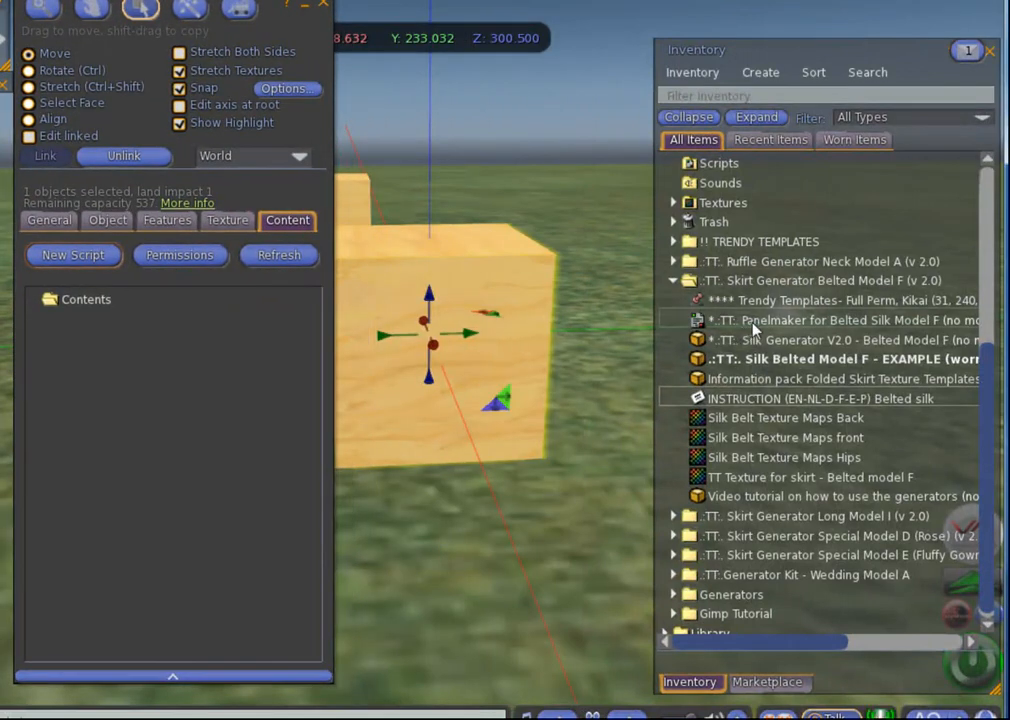
{"action": "left_click", "coordinate": [790, 322]}
{"action": "left_click_drag", "start_coordinate": [790, 320], "coordinate": [158, 590]}
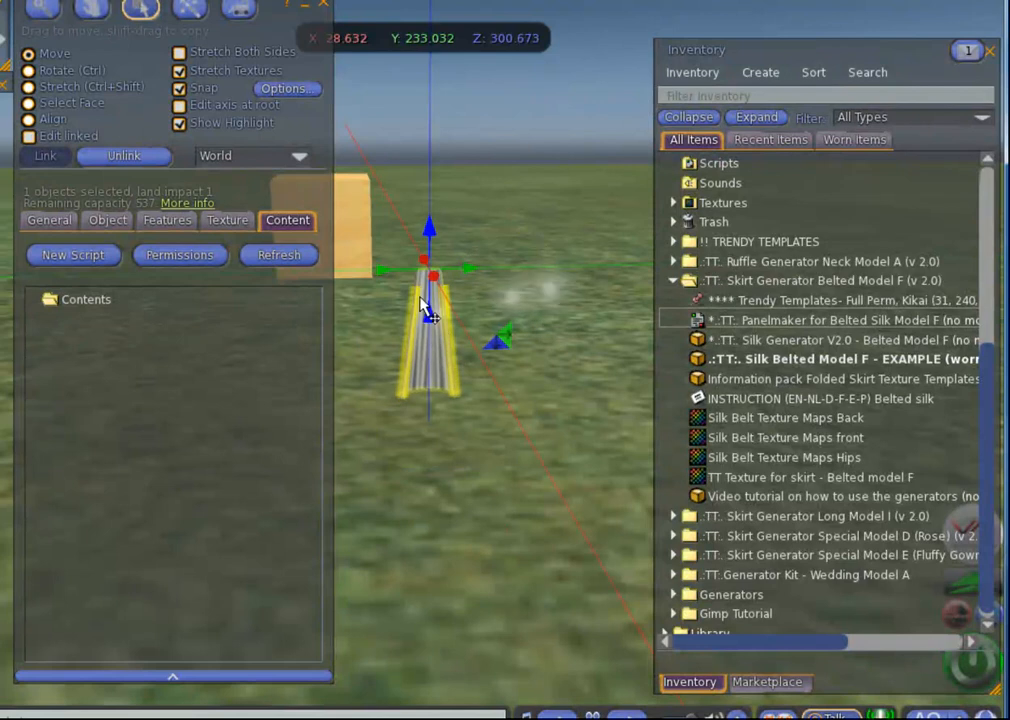
{"action": "left_click", "coordinate": [52, 220]}
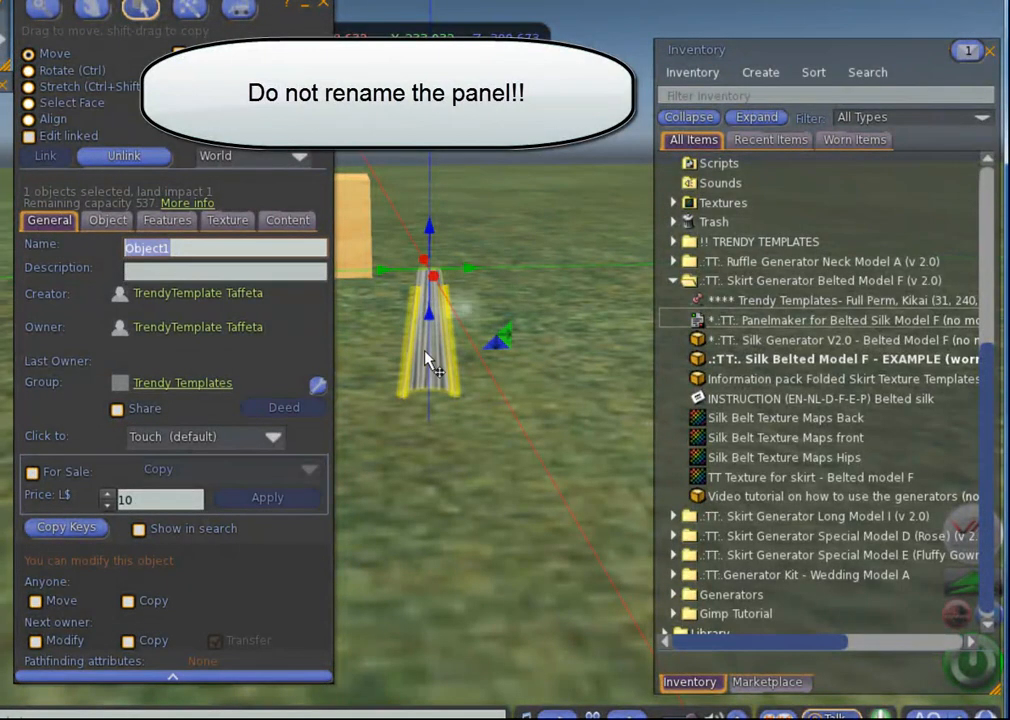
{"action": "left_click", "coordinate": [324, 4]}
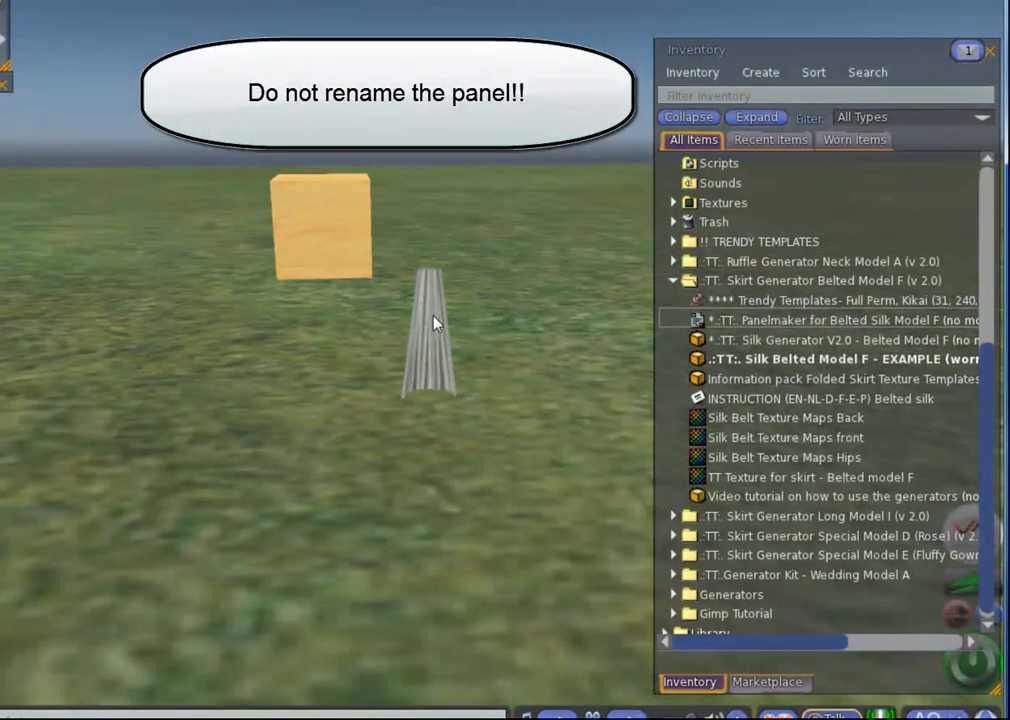
- Take the skirt panel and the remaining cube into the inventory and show them among the recent objects
{"action": "right_click", "coordinate": [431, 317]}
{"action": "left_click", "coordinate": [378, 322]}
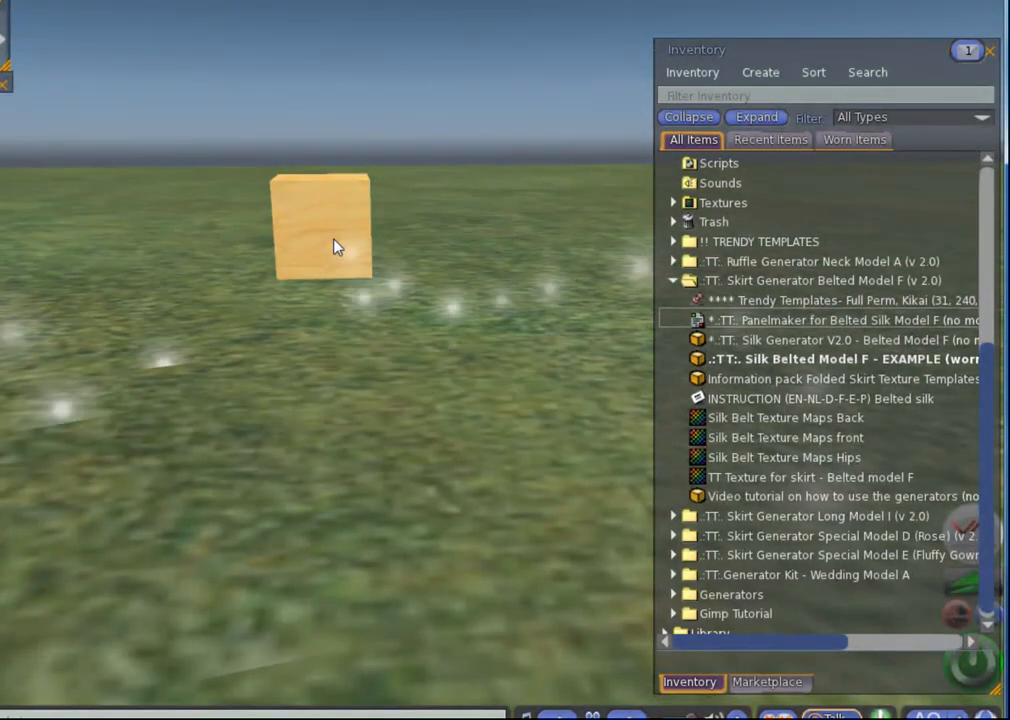
{"action": "right_click", "coordinate": [332, 241]}
{"action": "left_click", "coordinate": [280, 243]}
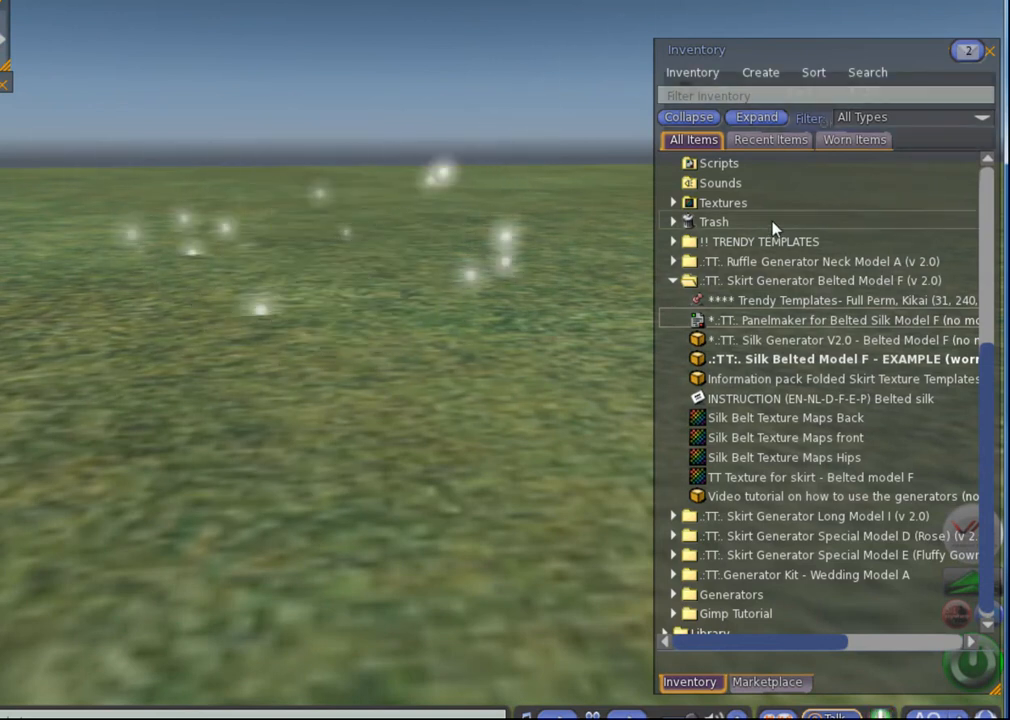
{"action": "left_click", "coordinate": [770, 142]}
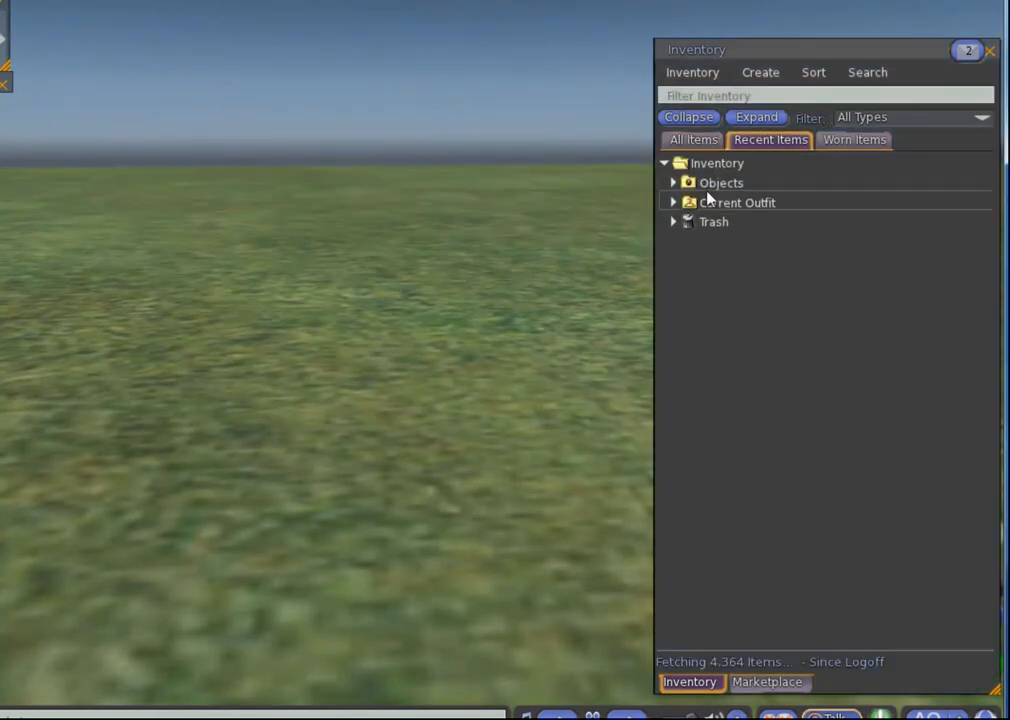
{"action": "left_click", "coordinate": [673, 184]}
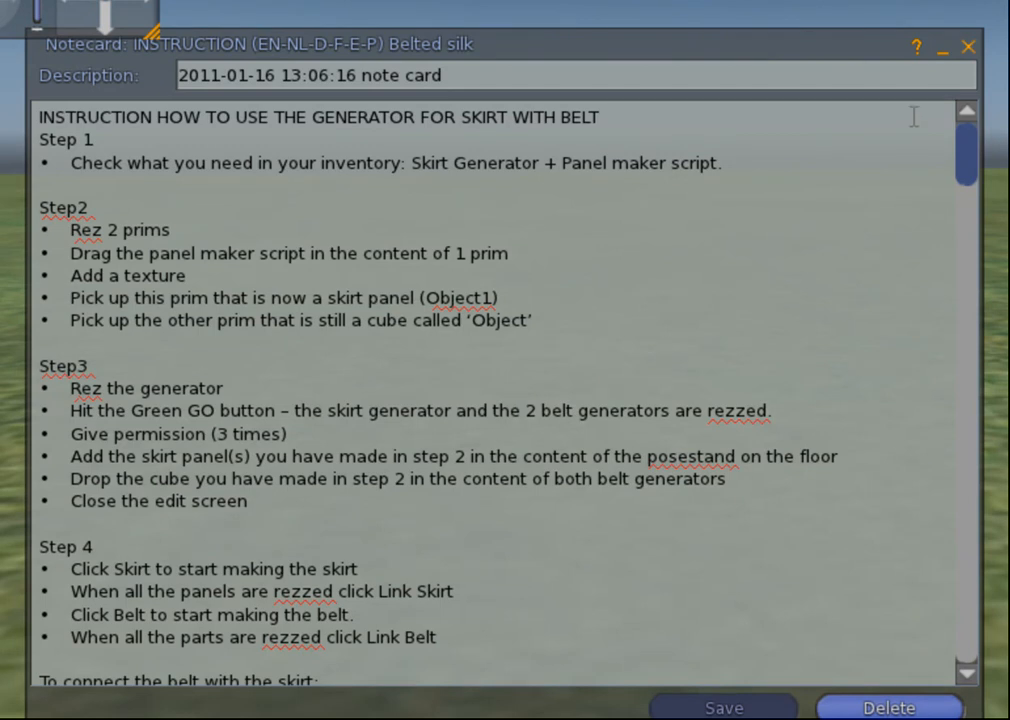
- Put away the instruction notecard and rez the "Silk Generator V2.0 - Belted Model F" on the grass
{"action": "left_click", "coordinate": [941, 48]}
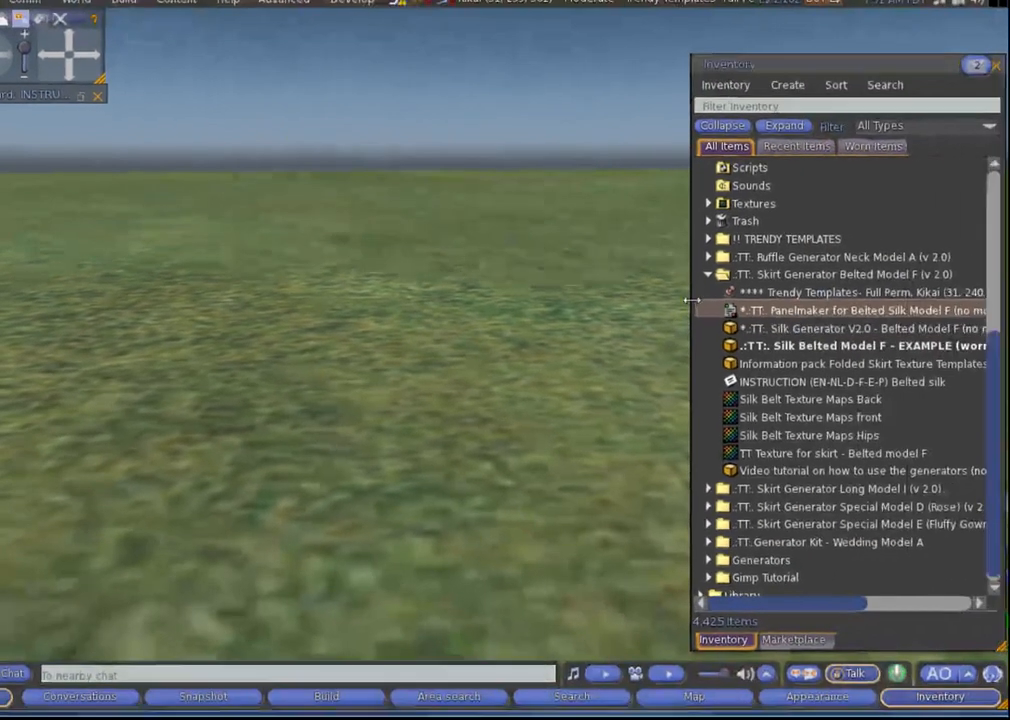
{"action": "left_click_drag", "start_coordinate": [792, 328], "coordinate": [530, 379]}
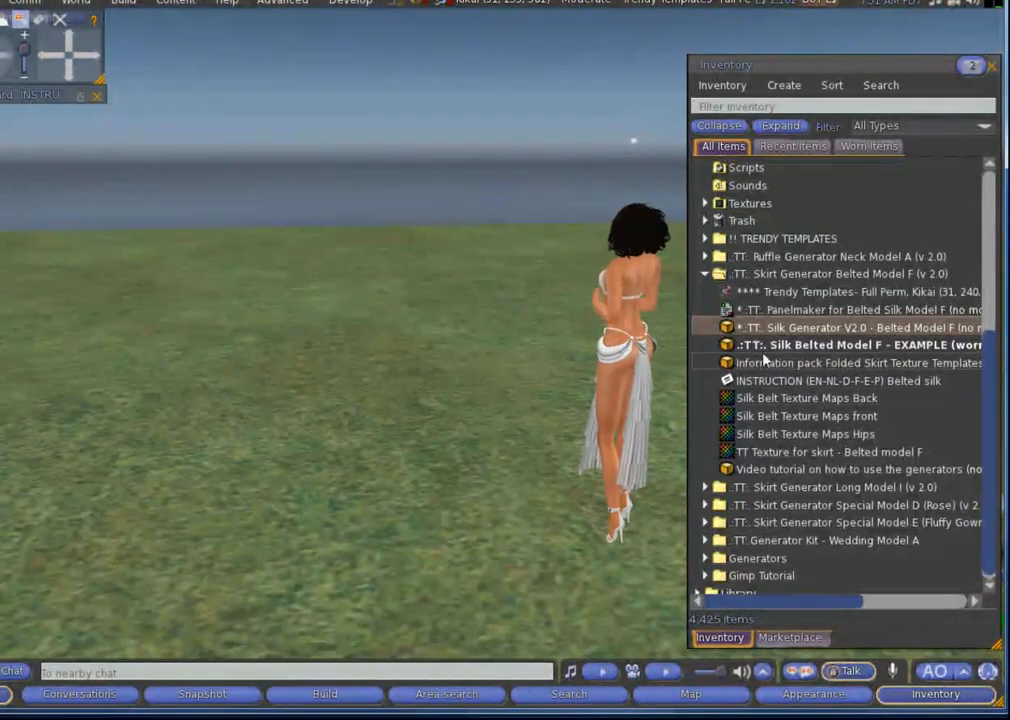
{"action": "left_click_drag", "start_coordinate": [769, 329], "coordinate": [380, 484]}
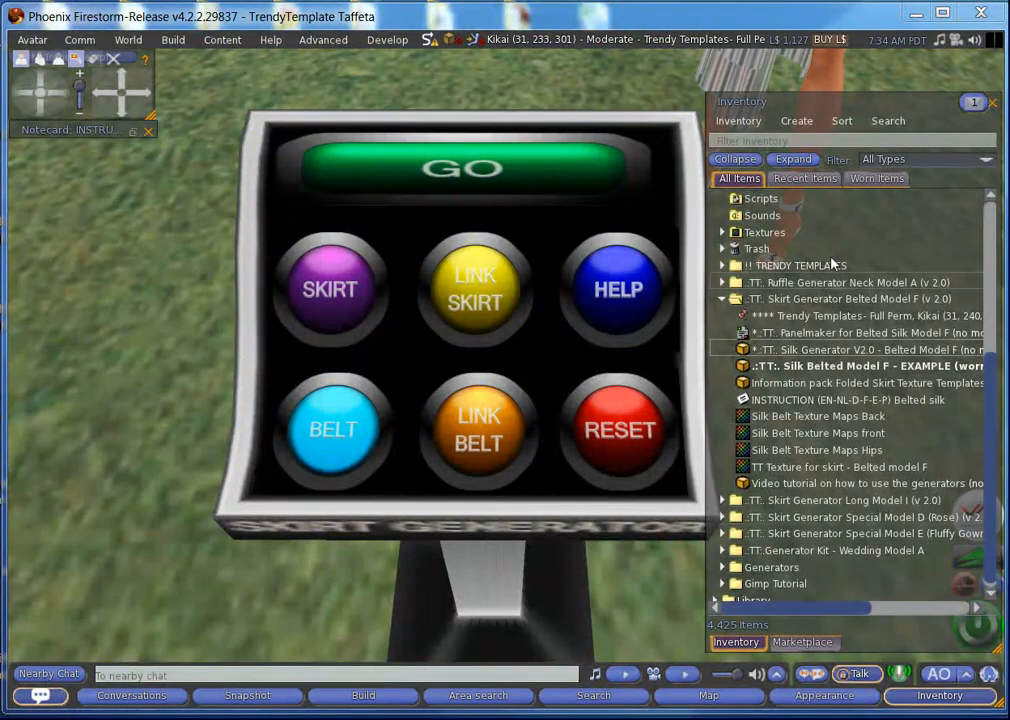
- Start the skirt generator with its GO control to rez the pose stand and belt generators
{"action": "left_click", "coordinate": [915, 115]}
{"action": "left_click_drag", "start_coordinate": [914, 107], "coordinate": [916, 103]}
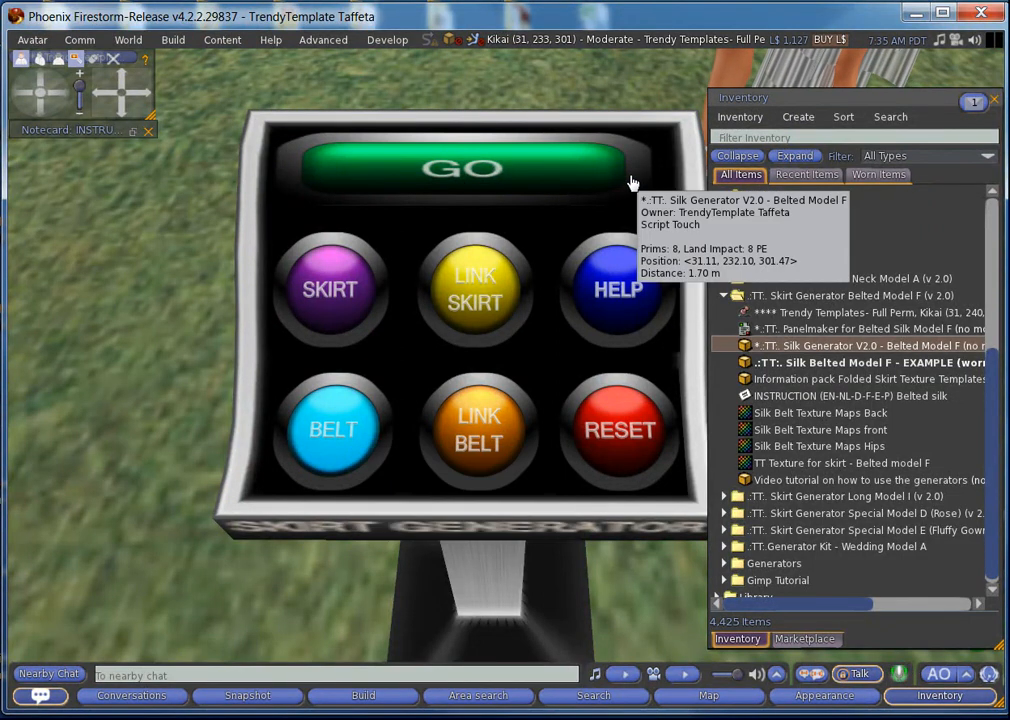
{"action": "scroll", "coordinate": [650, 142], "scroll_direction": "down", "scroll_amount": 3}
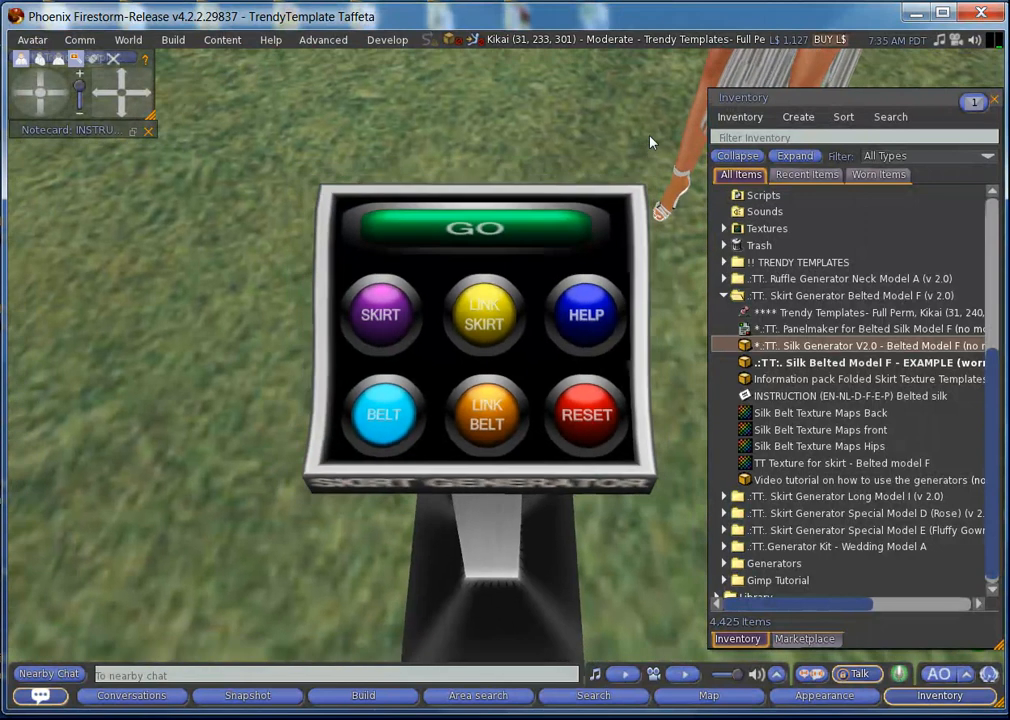
{"action": "scroll", "coordinate": [650, 142], "scroll_direction": "down", "scroll_amount": 2}
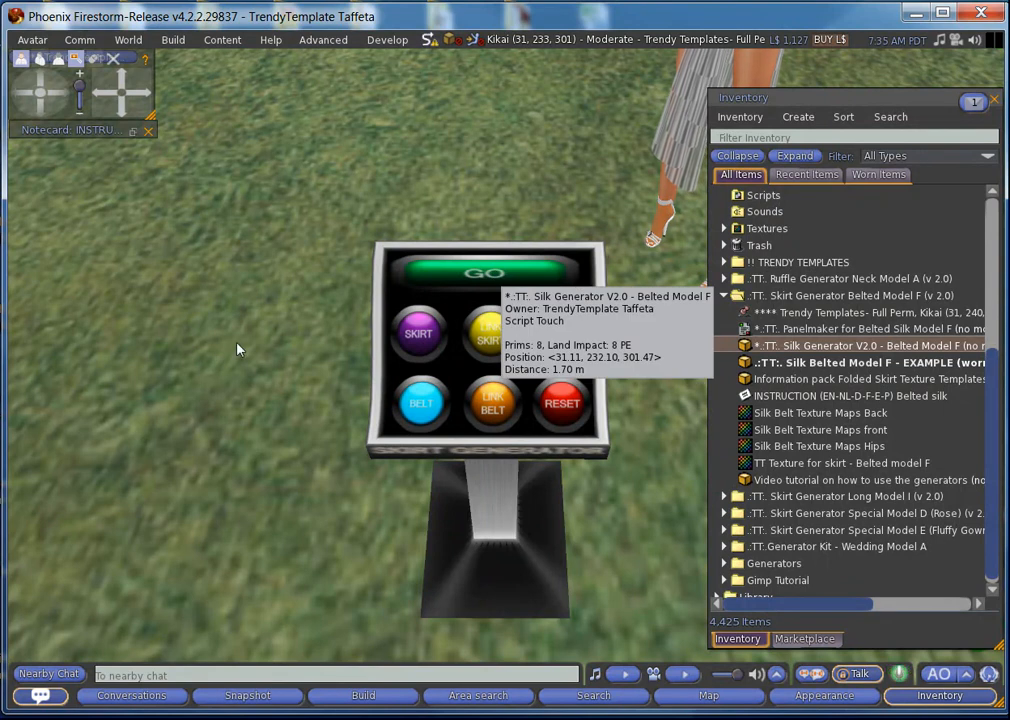
{"action": "left_click", "coordinate": [495, 276]}
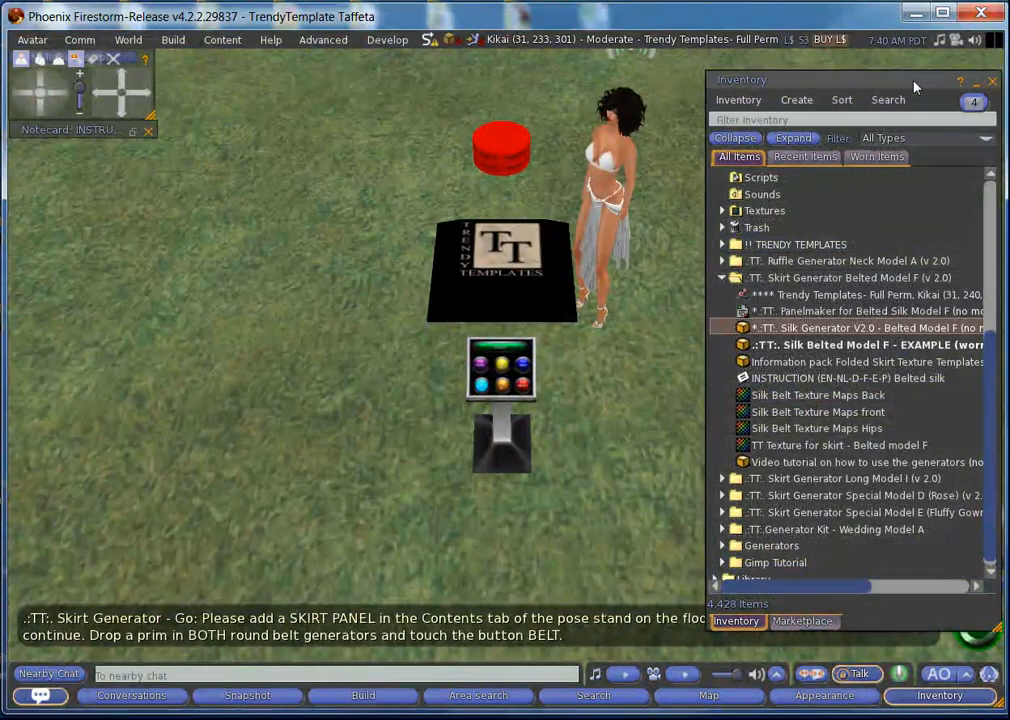
- Grant both belt generators and the skirt generator permission to link and delink objects, keeping the inventory clear of the requests
{"action": "left_click_drag", "start_coordinate": [912, 82], "coordinate": [273, 84]}
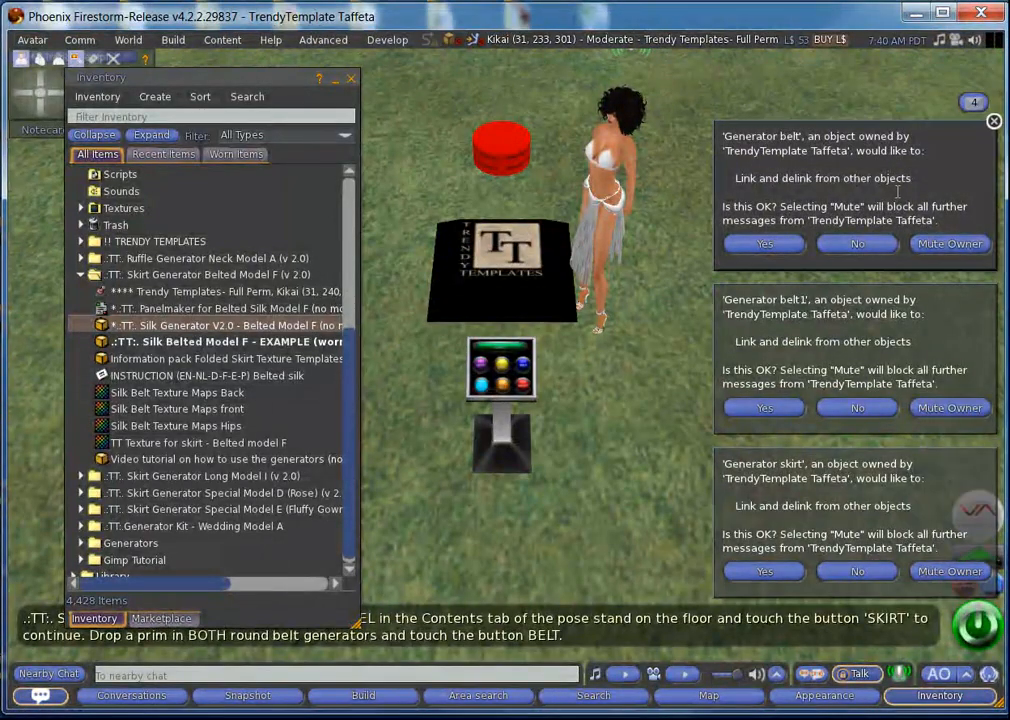
{"action": "left_click", "coordinate": [765, 243]}
{"action": "left_click", "coordinate": [765, 243]}
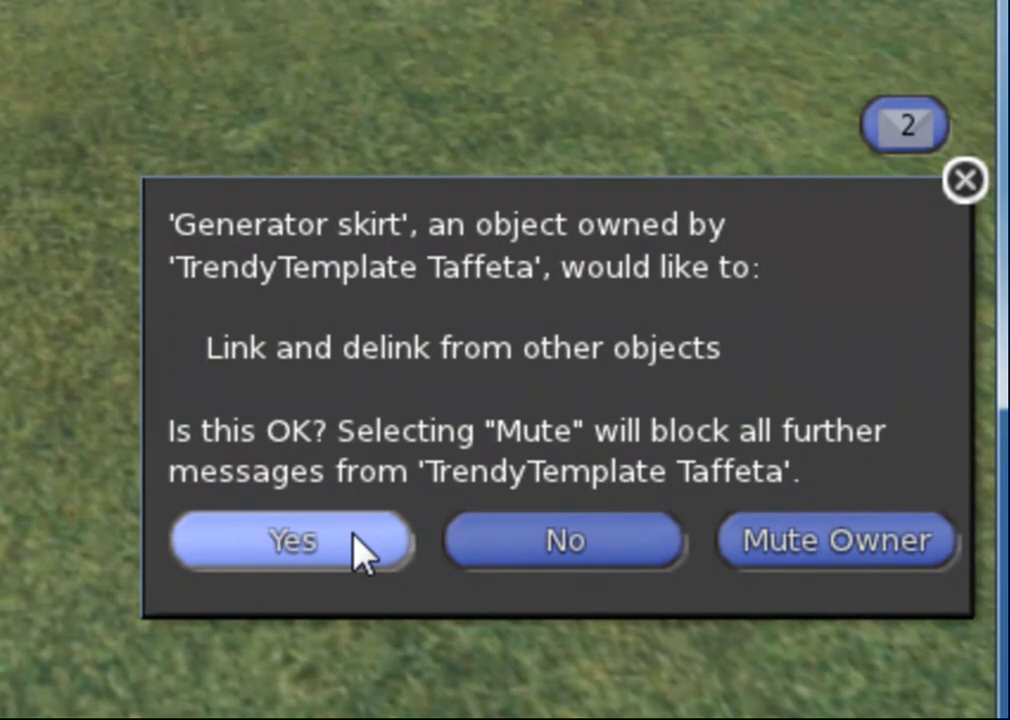
{"action": "left_click", "coordinate": [360, 548]}
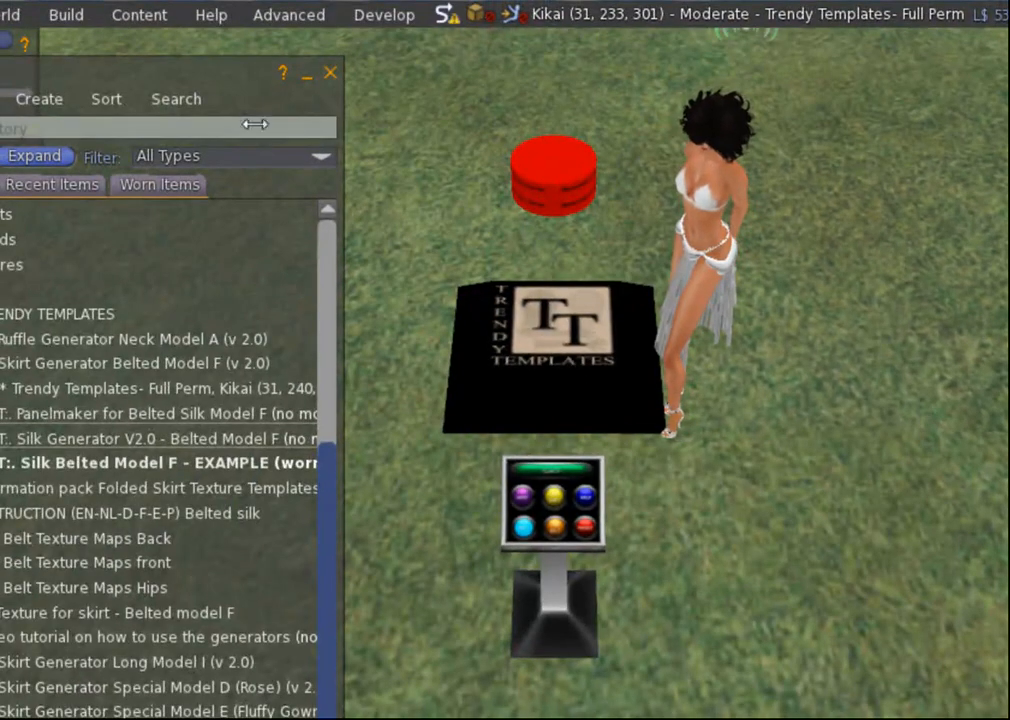
{"action": "left_click_drag", "start_coordinate": [198, 81], "coordinate": [1006, 45]}
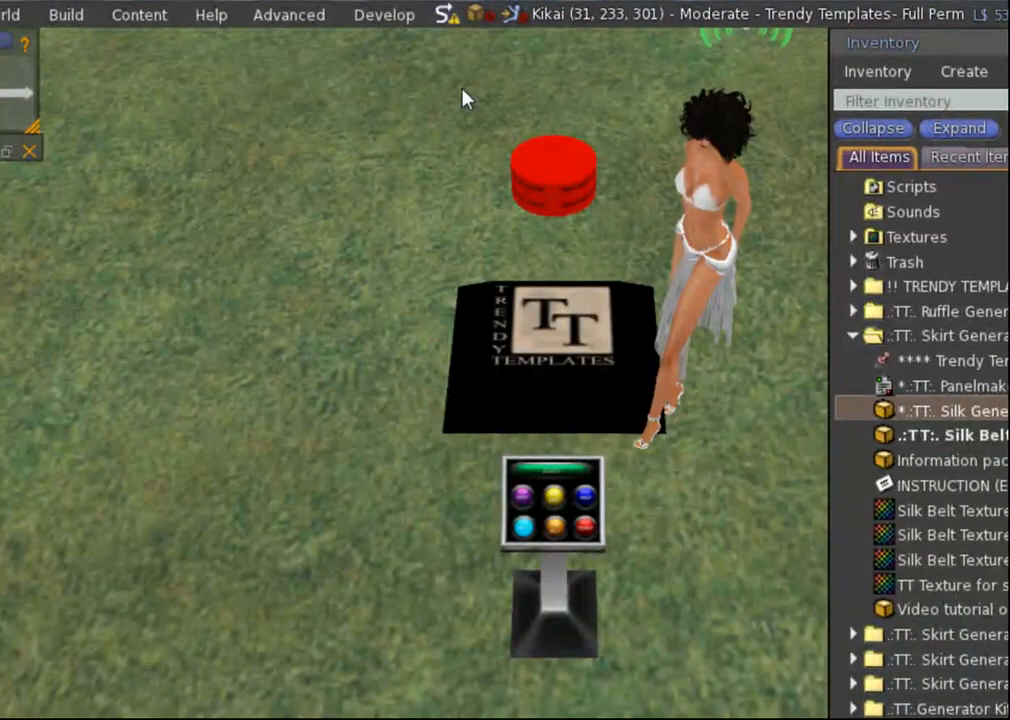
- Consult the instruction notecard on where the skirt panel and cube belong, and minimize it again
{"action": "left_click", "coordinate": [8, 156]}
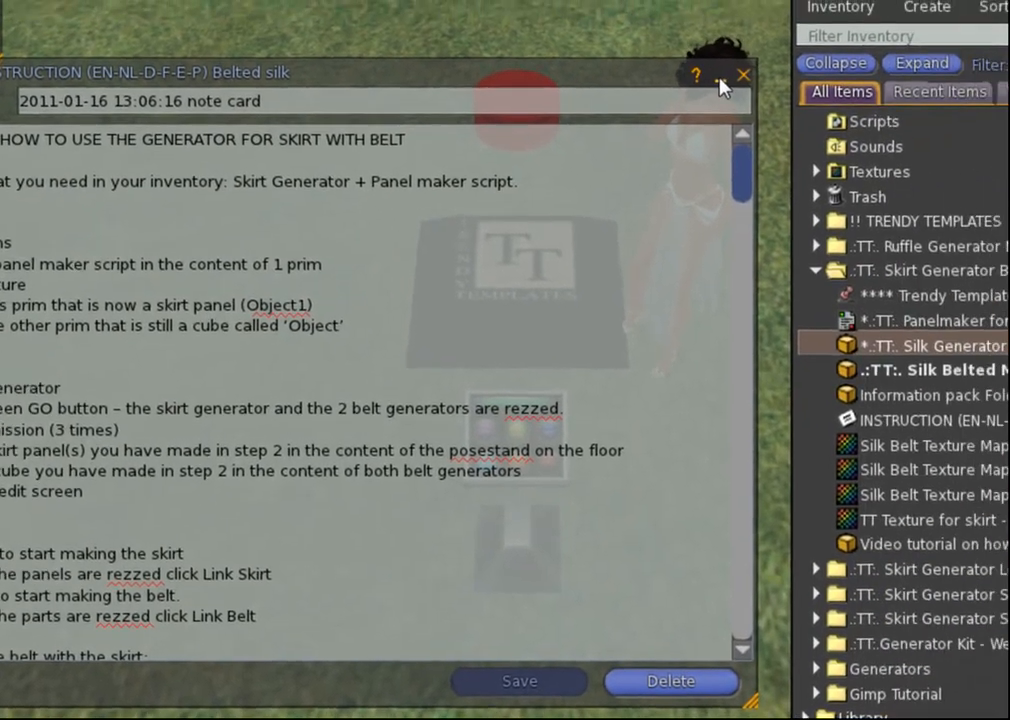
{"action": "left_click", "coordinate": [884, 56]}
- Open the pose stand on the grass for editing and add the skirt panel "Object1" to its contents
{"action": "right_click", "coordinate": [703, 271]}
{"action": "left_click", "coordinate": [552, 376]}
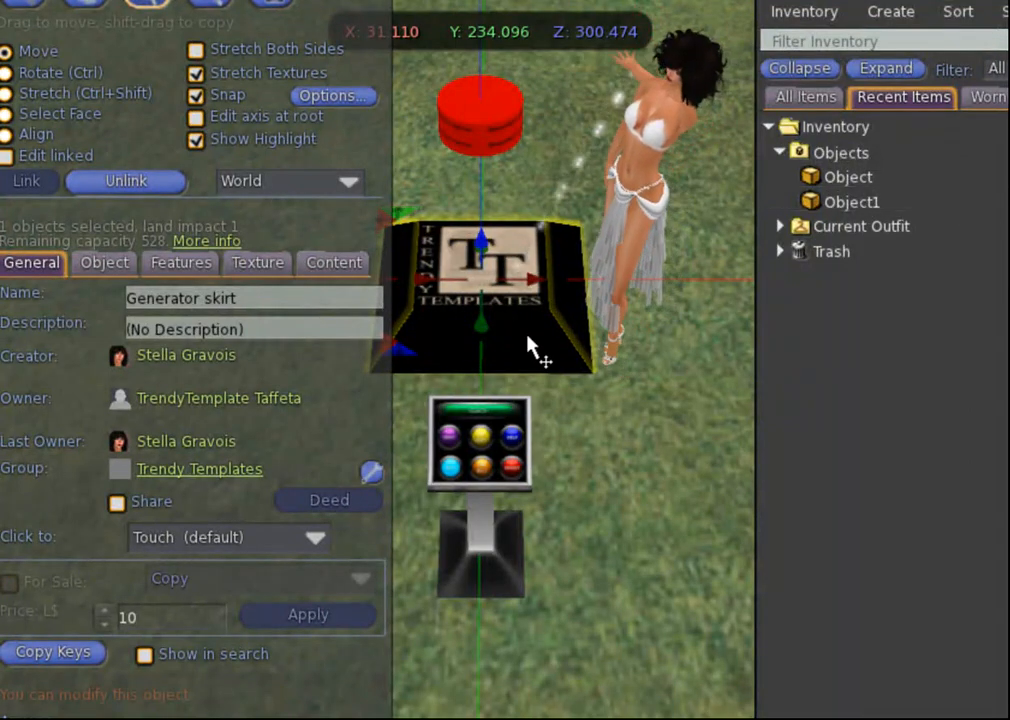
{"action": "left_click", "coordinate": [338, 263]}
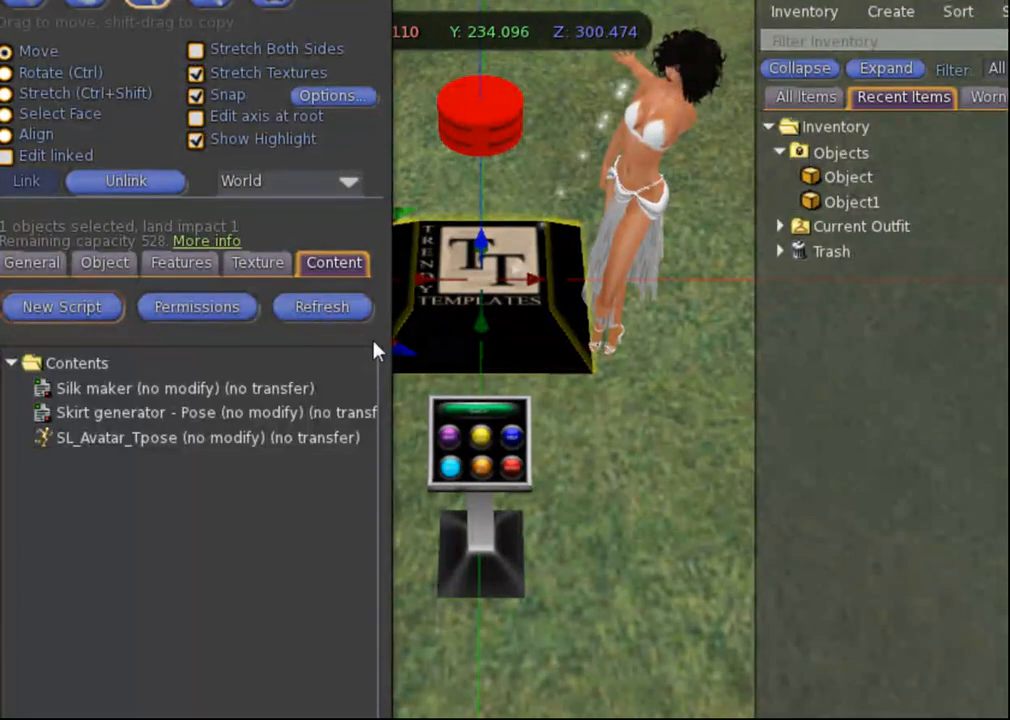
{"action": "left_click", "coordinate": [822, 204]}
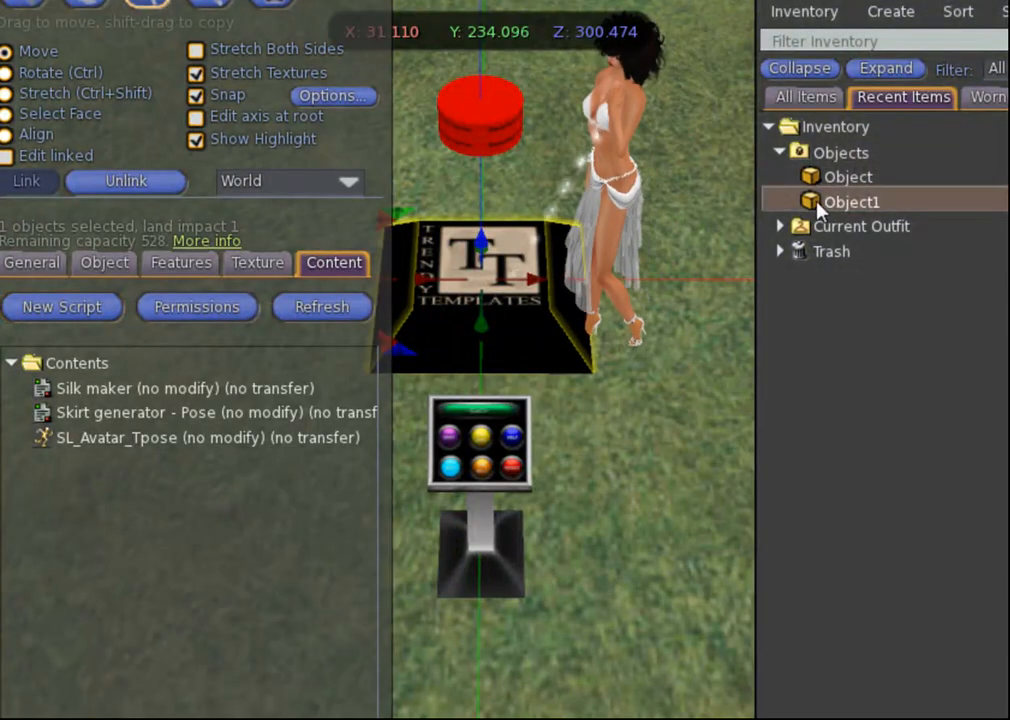
{"action": "left_click_drag", "start_coordinate": [818, 202], "coordinate": [289, 571]}
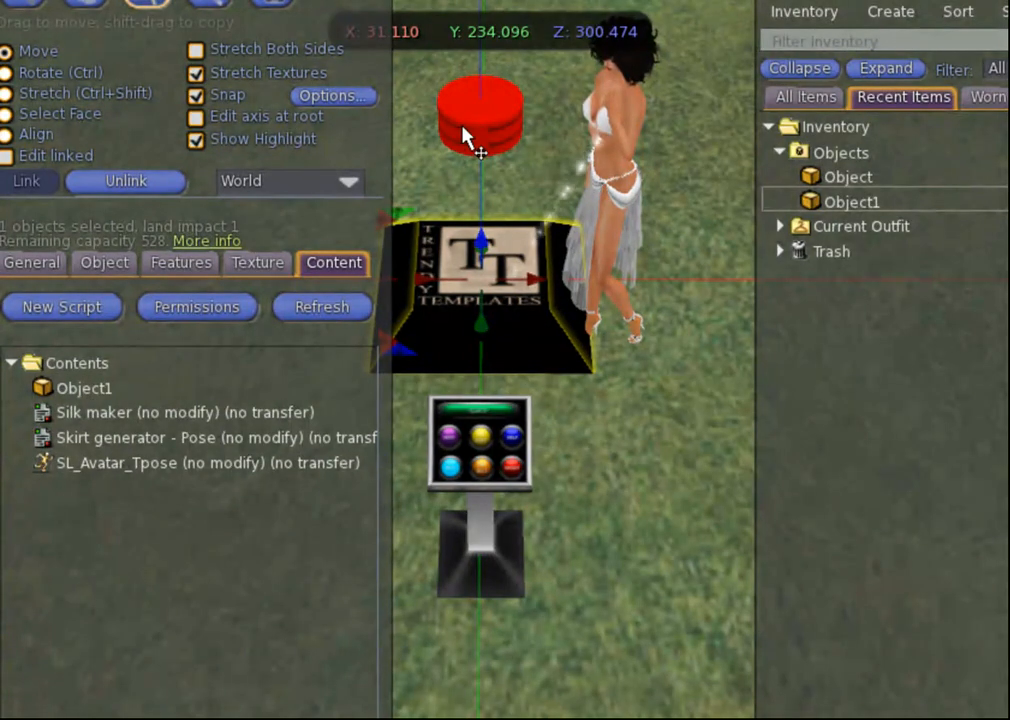
- Add the cube "Object" to the contents of both red belt generators, then leave object editing
{"action": "scroll", "coordinate": [470, 74], "scroll_direction": "up", "scroll_amount": 2}
{"action": "scroll", "coordinate": [468, 72], "scroll_direction": "down", "scroll_amount": 1}
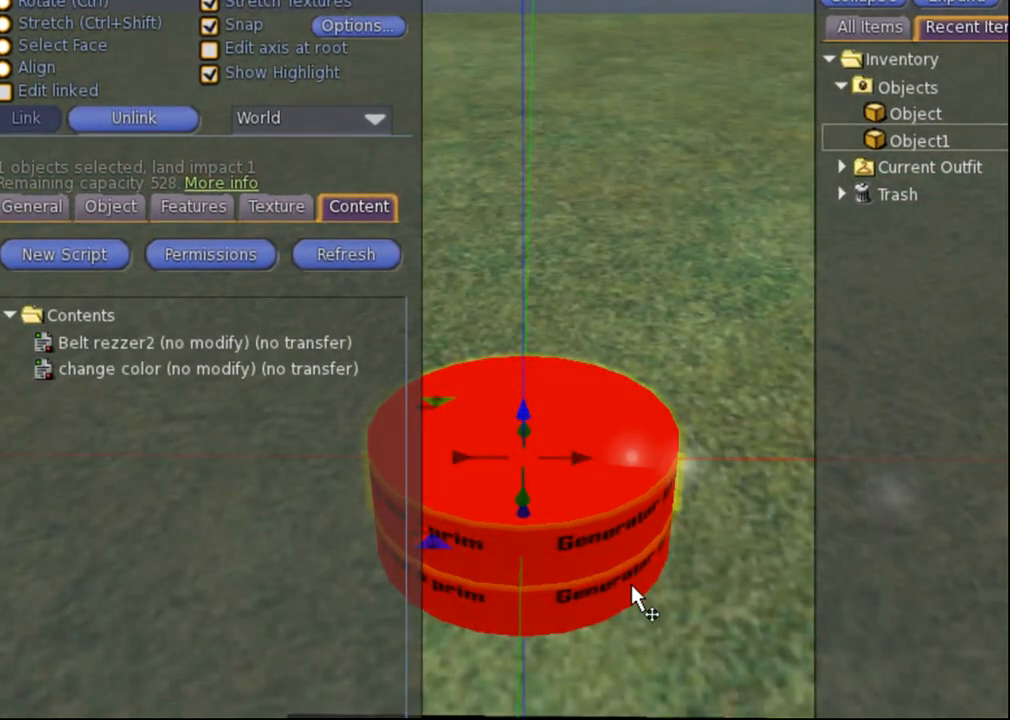
{"action": "left_click", "coordinate": [688, 582]}
{"action": "left_click", "coordinate": [625, 580]}
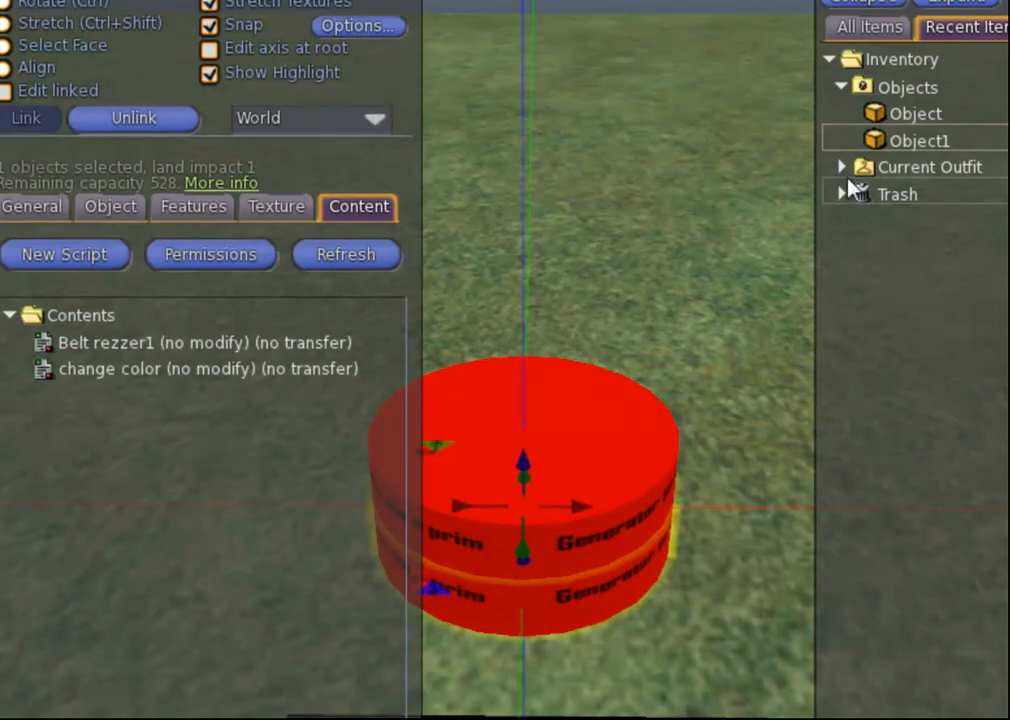
{"action": "left_click", "coordinate": [913, 113]}
{"action": "left_click_drag", "start_coordinate": [913, 113], "coordinate": [284, 611]}
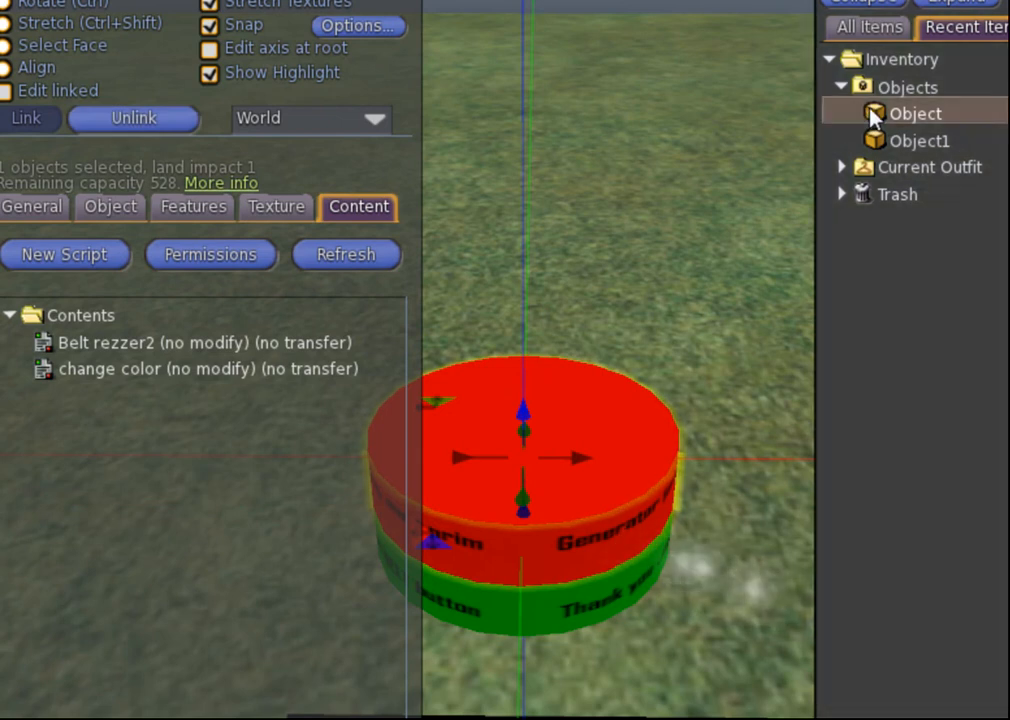
{"action": "left_click_drag", "start_coordinate": [873, 116], "coordinate": [243, 541]}
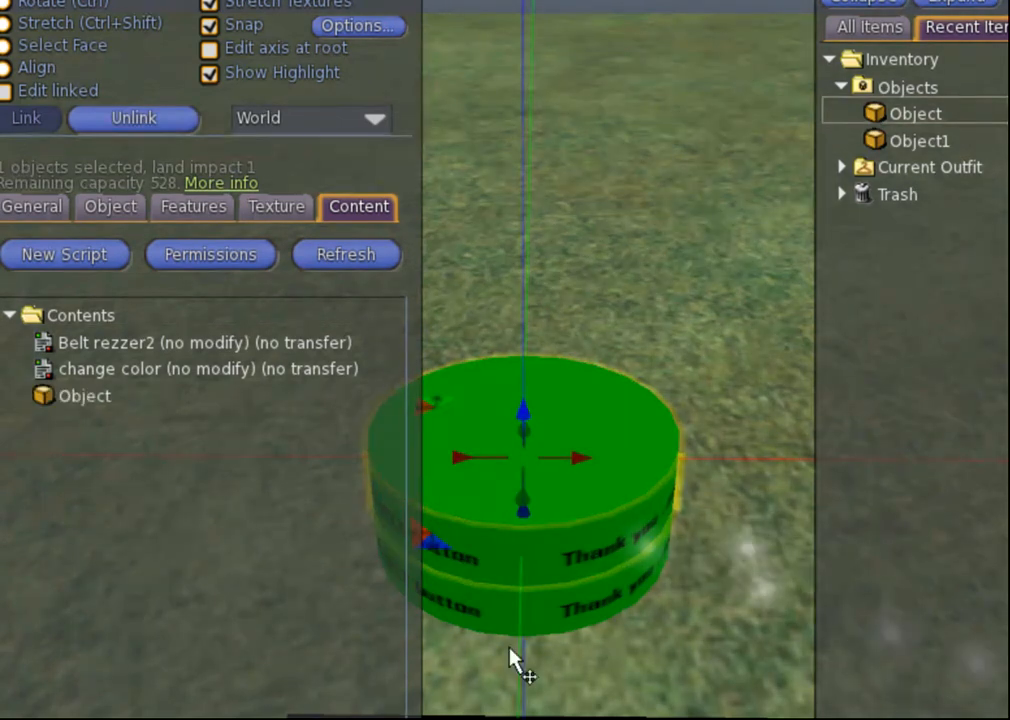
{"action": "scroll", "coordinate": [521, 682], "scroll_direction": "down", "scroll_amount": 7}
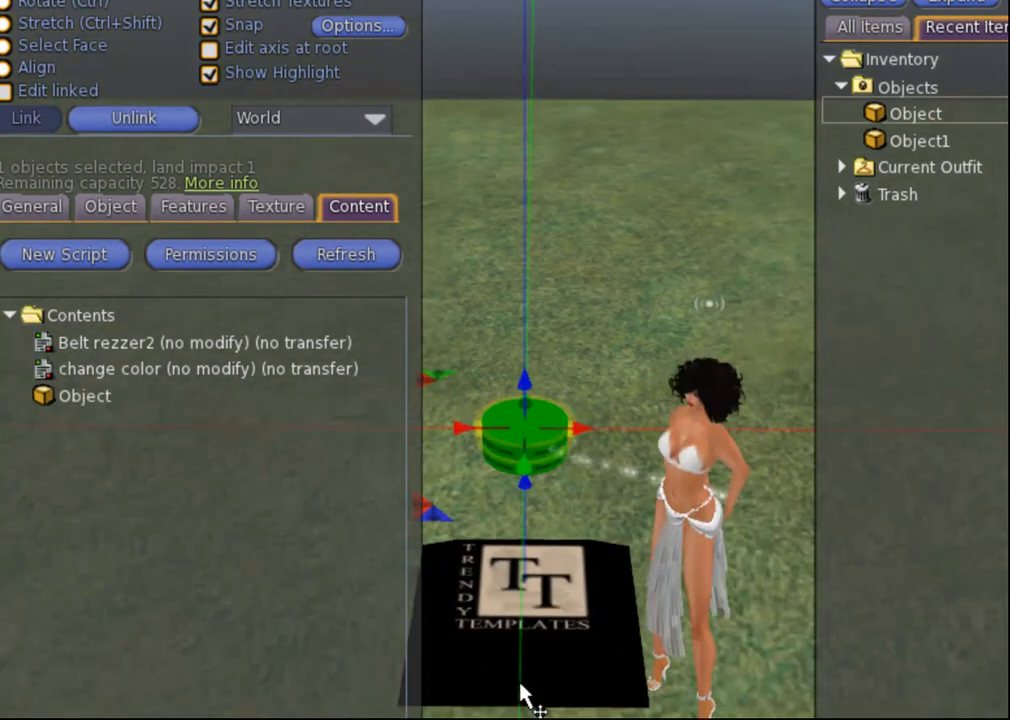
{"action": "key", "text": "ctrl+b"}
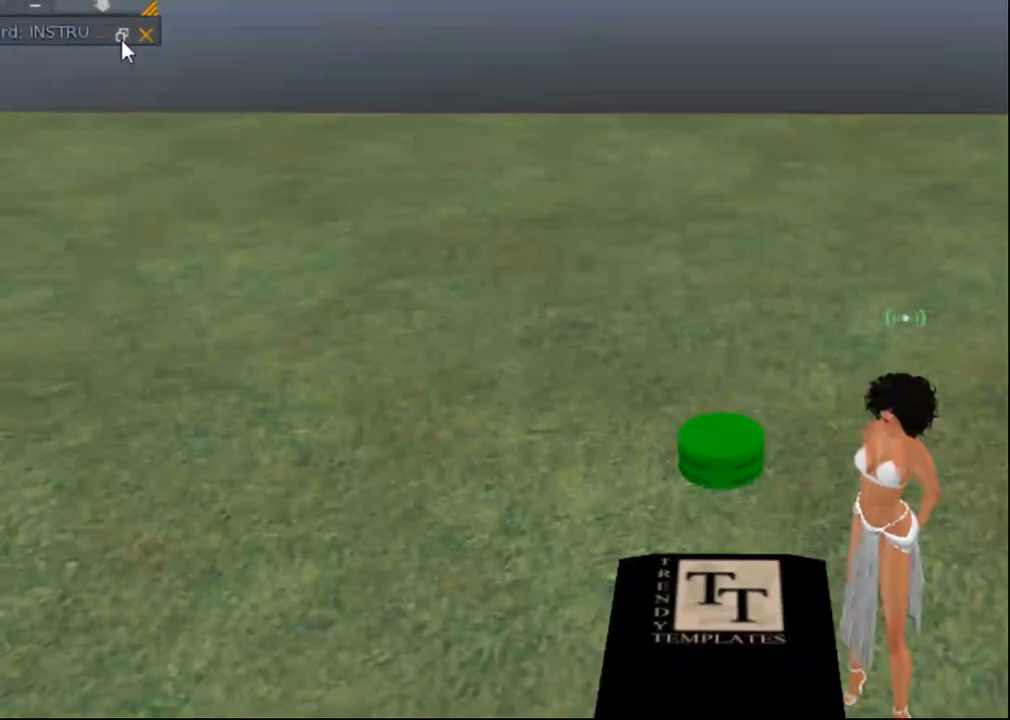
- Consult Step 4 of the instruction notecard on making and linking the skirt and belt
{"action": "left_click", "coordinate": [121, 38]}
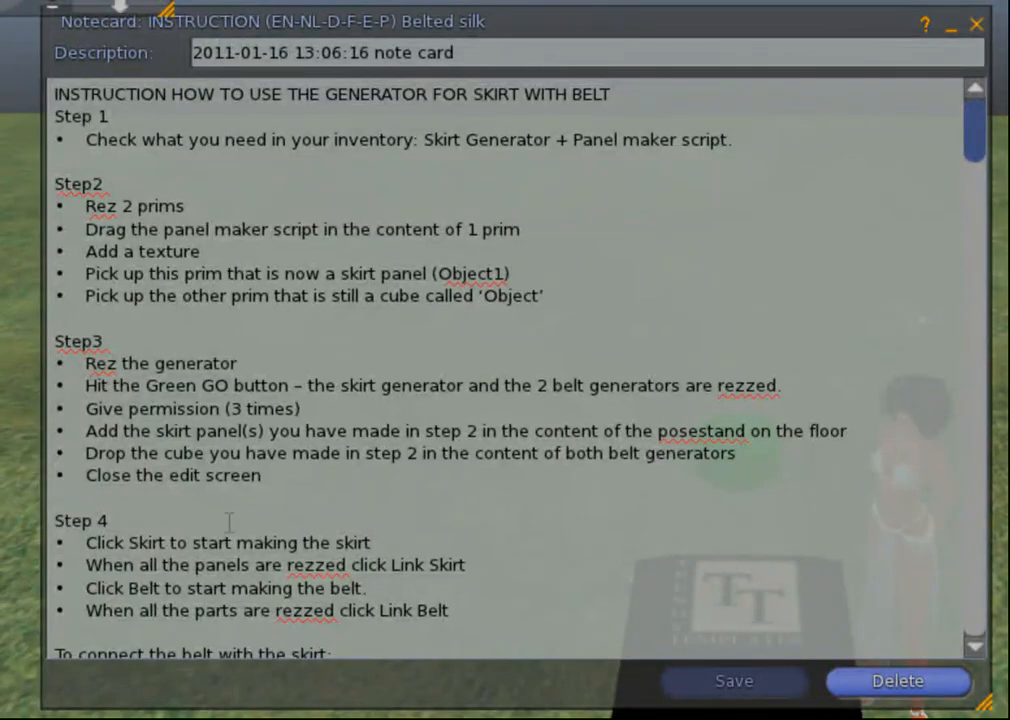
{"action": "scroll", "coordinate": [292, 530], "scroll_direction": "down", "scroll_amount": 3}
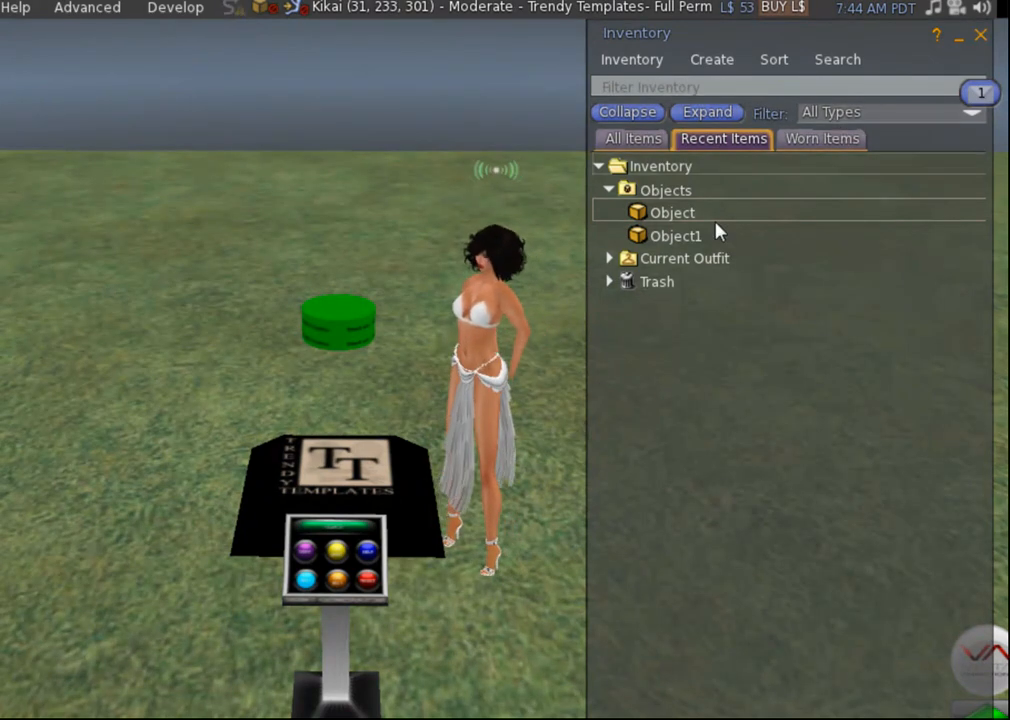
- Reset the skirt generator and grant its three link and delink permission requests, keeping the inventory window clear of them
{"action": "left_click", "coordinate": [855, 38]}
{"action": "left_click_drag", "start_coordinate": [855, 38], "coordinate": [872, 500]}
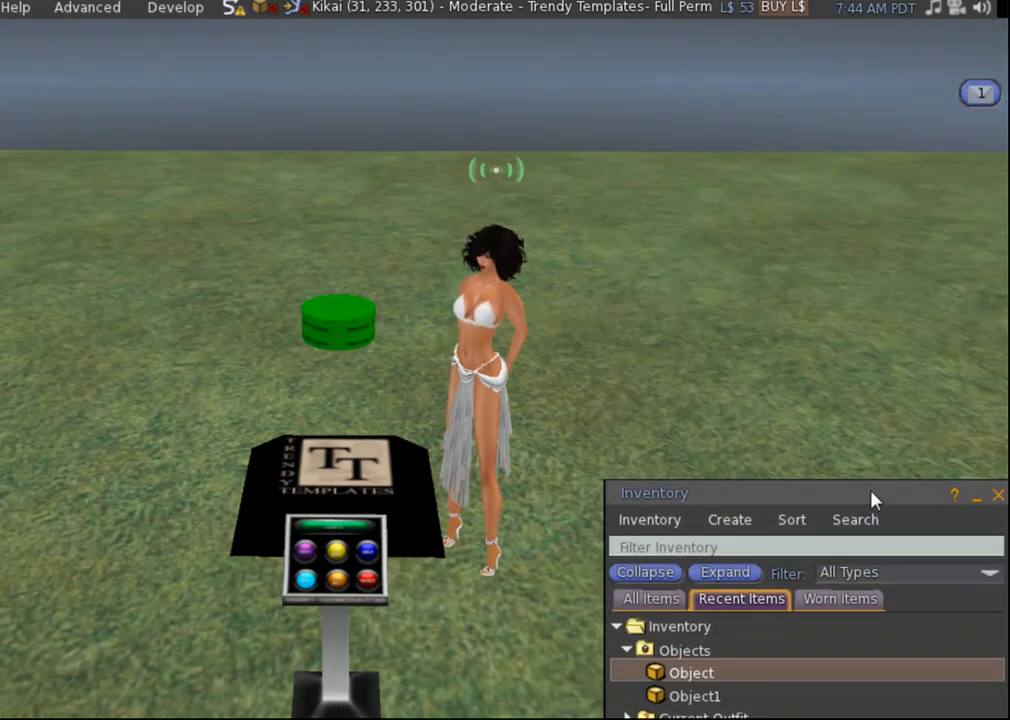
{"action": "left_click", "coordinate": [368, 583]}
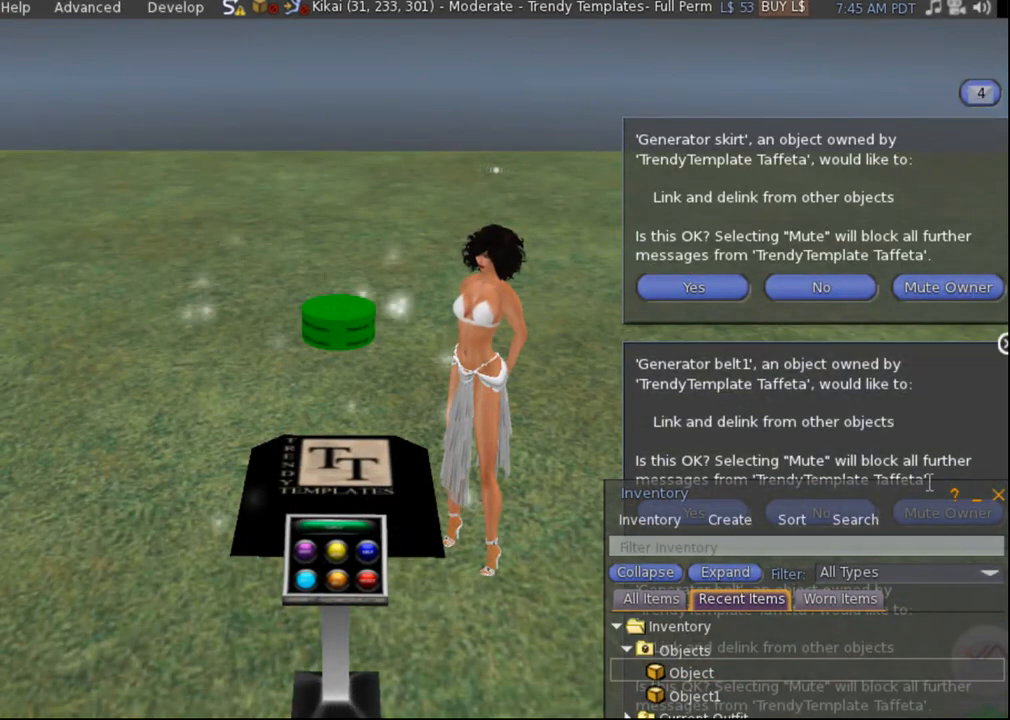
{"action": "left_click_drag", "start_coordinate": [929, 512], "coordinate": [5, 257]}
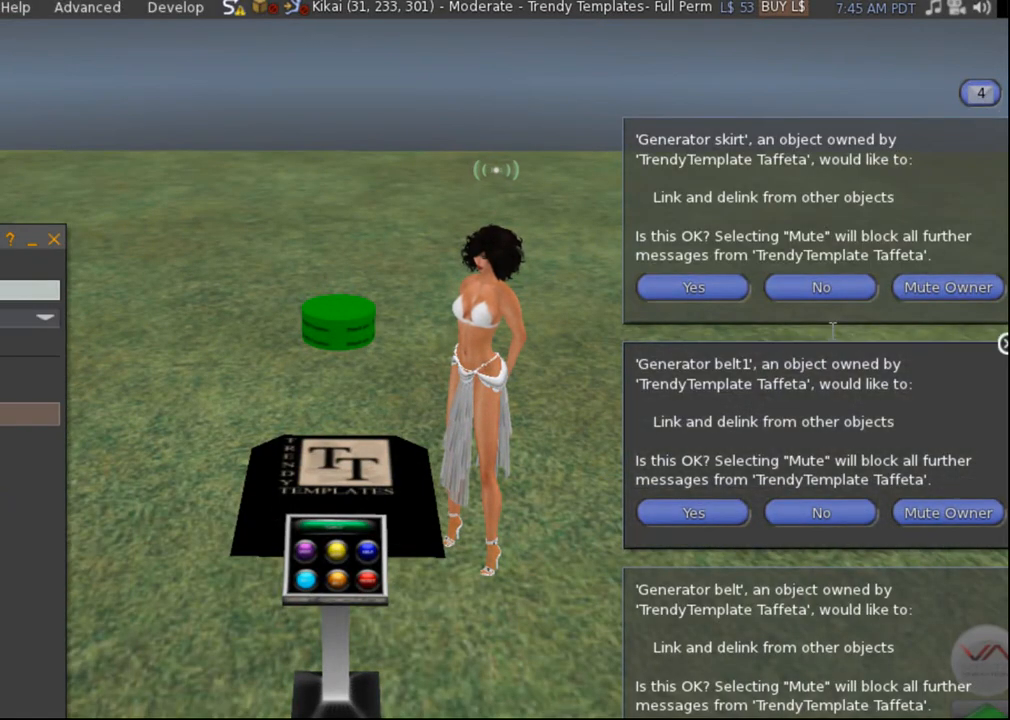
{"action": "left_click", "coordinate": [732, 288]}
{"action": "left_click", "coordinate": [732, 288]}
{"action": "left_click", "coordinate": [732, 288]}
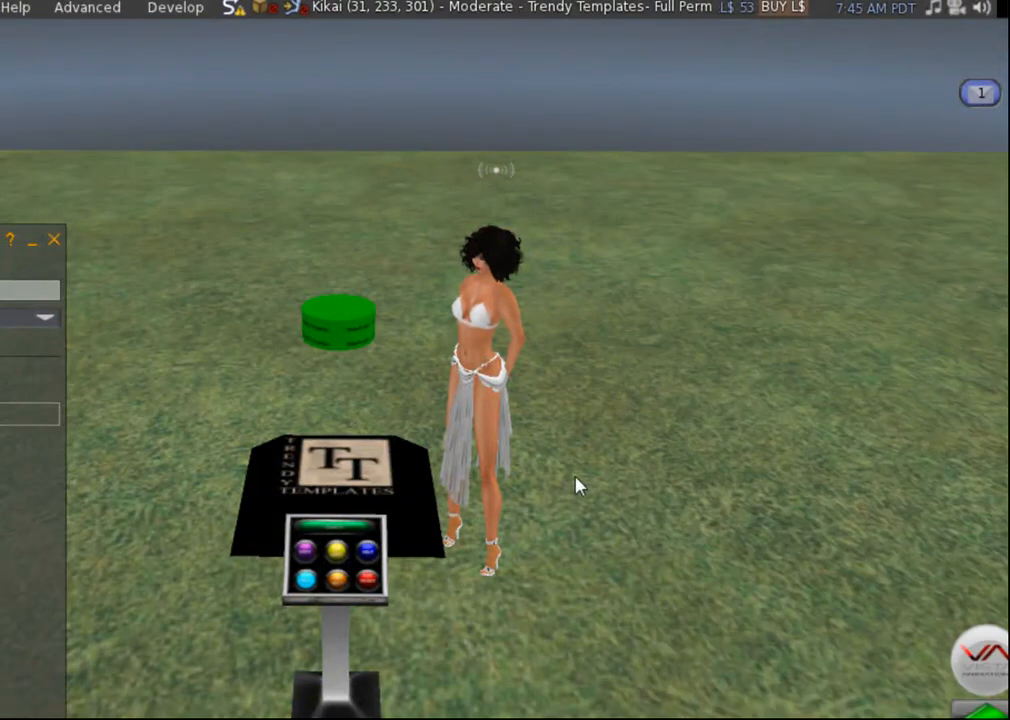
{"action": "left_click_drag", "start_coordinate": [25, 240], "coordinate": [814, 122]}
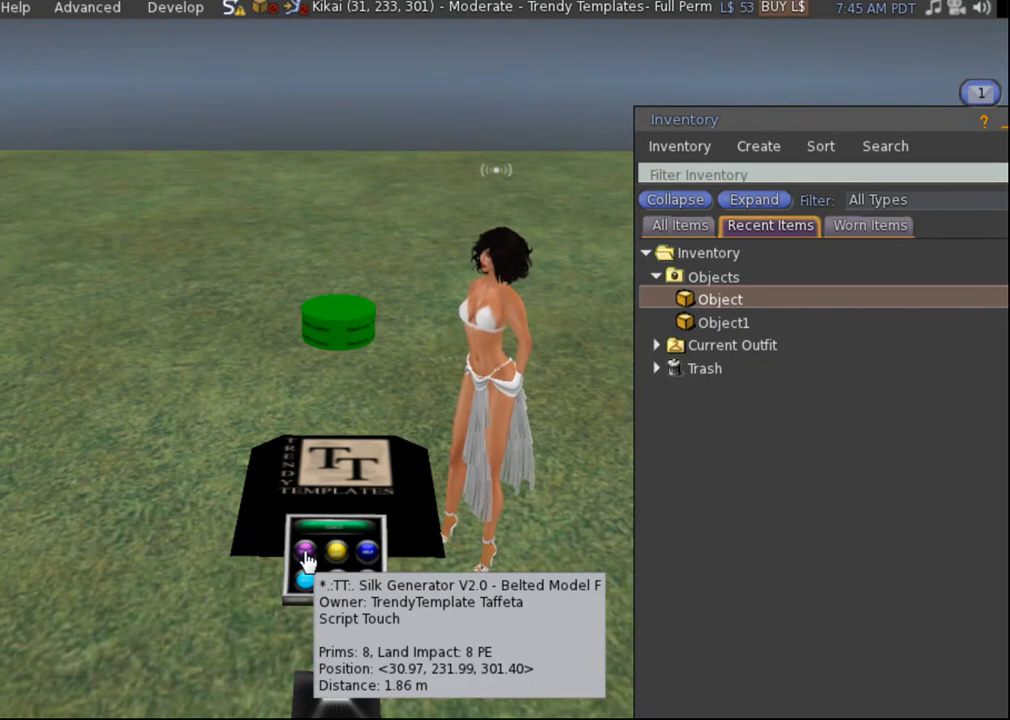
- Make the skirt with the generator's SKIRT control, link its rezzed panels, and inspect the result
{"action": "left_click", "coordinate": [305, 562]}
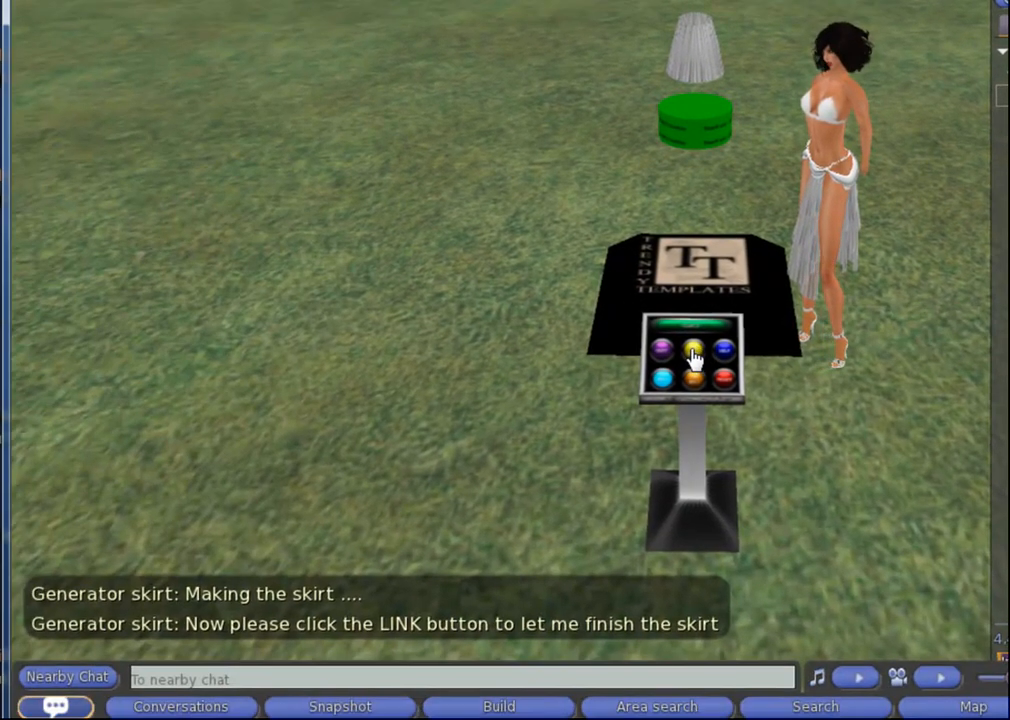
{"action": "left_click", "coordinate": [645, 381]}
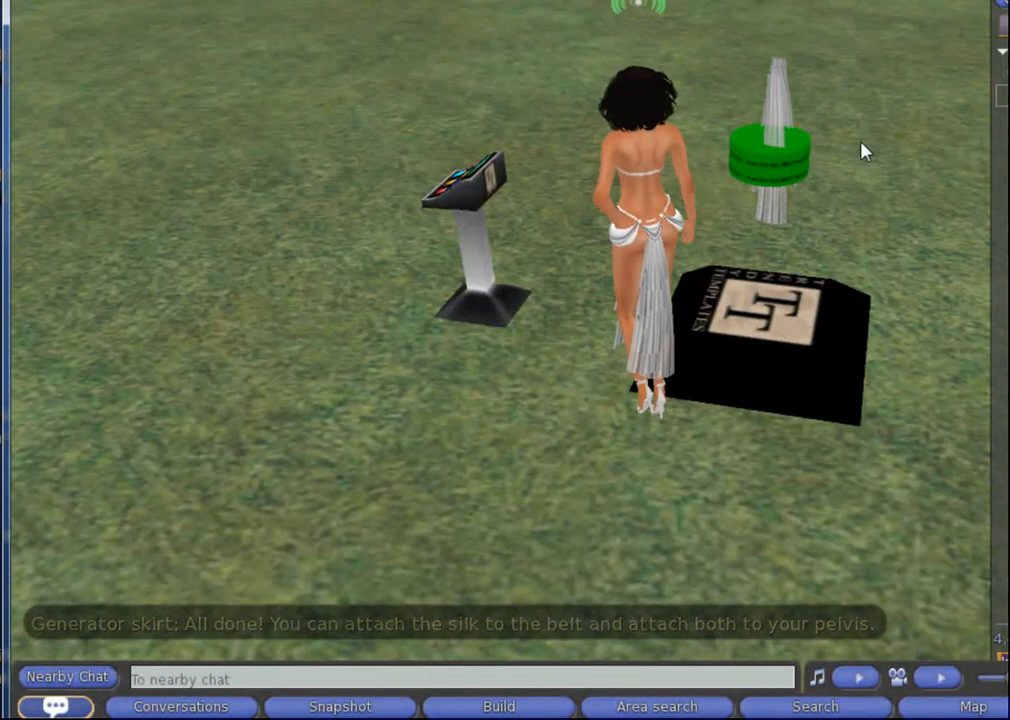
{"action": "scroll", "coordinate": [888, 113], "scroll_direction": "up", "scroll_amount": 5}
{"action": "scroll", "coordinate": [888, 108], "scroll_direction": "down", "scroll_amount": 1}
{"action": "scroll", "coordinate": [883, 3], "scroll_direction": "down", "scroll_amount": 1}
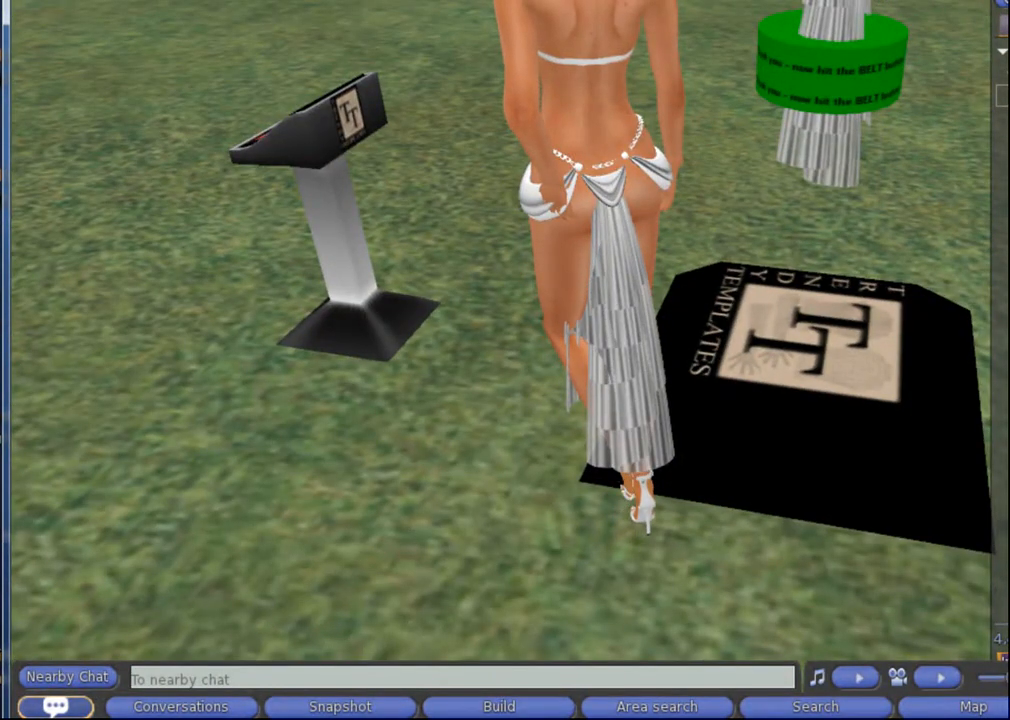
- Make the belt with the generator's BELT control and link its rezzed parts
{"action": "left_click_drag", "start_coordinate": [680, 330], "coordinate": [950, 335], "text": "alt"}
{"action": "left_click_drag", "start_coordinate": [700, 300], "coordinate": [870, 302], "text": "alt"}
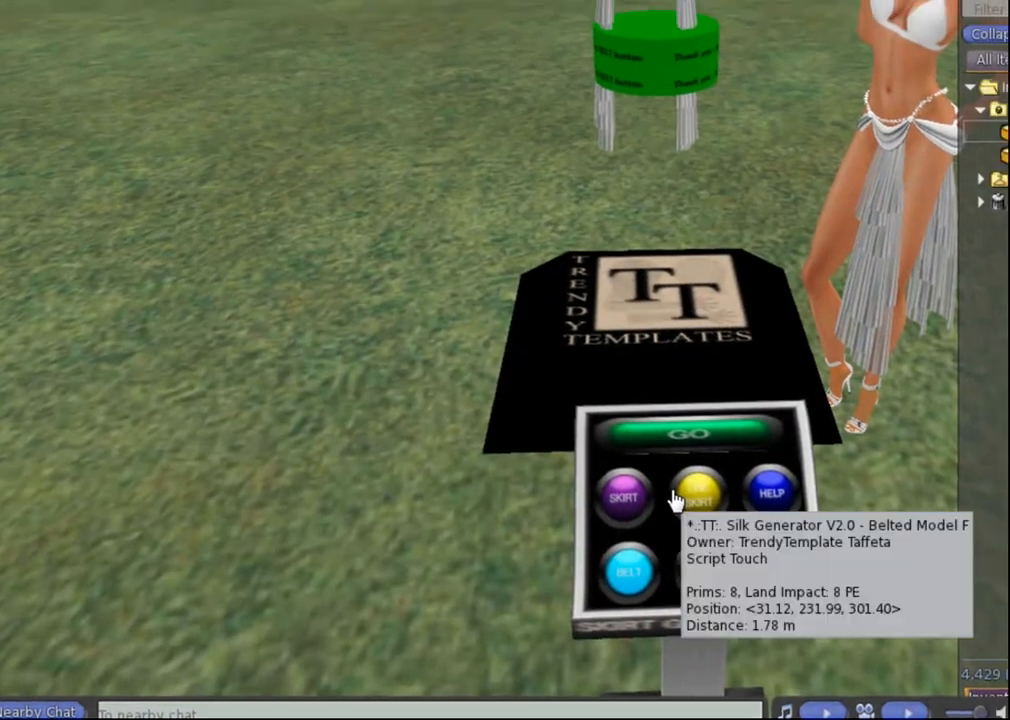
{"action": "scroll", "coordinate": [706, 462], "scroll_direction": "down", "scroll_amount": 2}
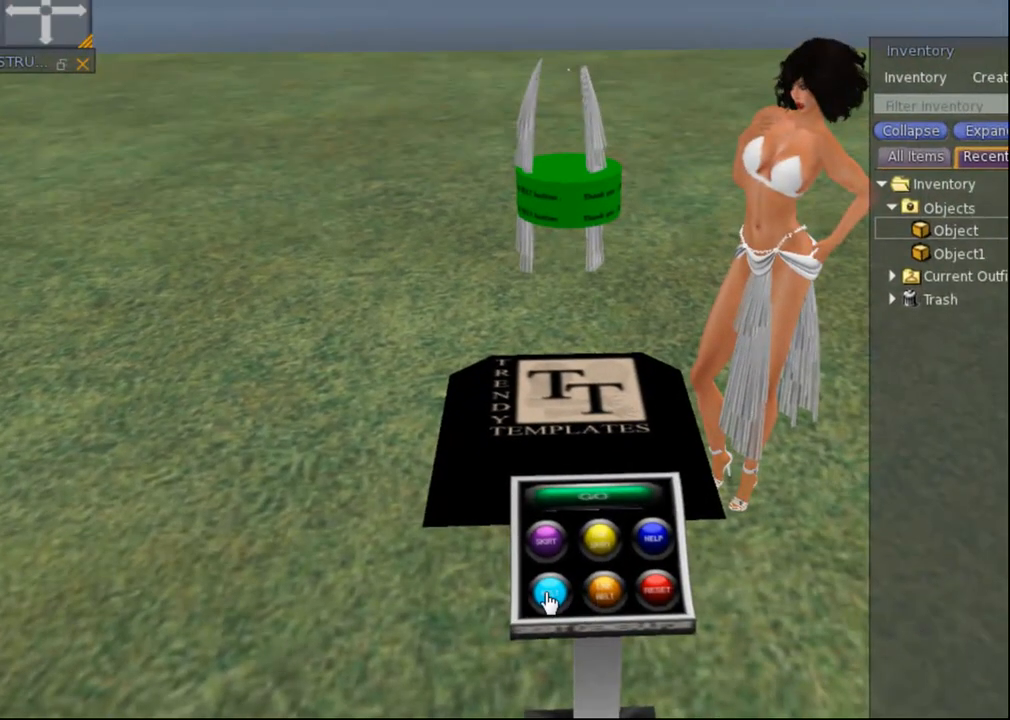
{"action": "left_click", "coordinate": [547, 594]}
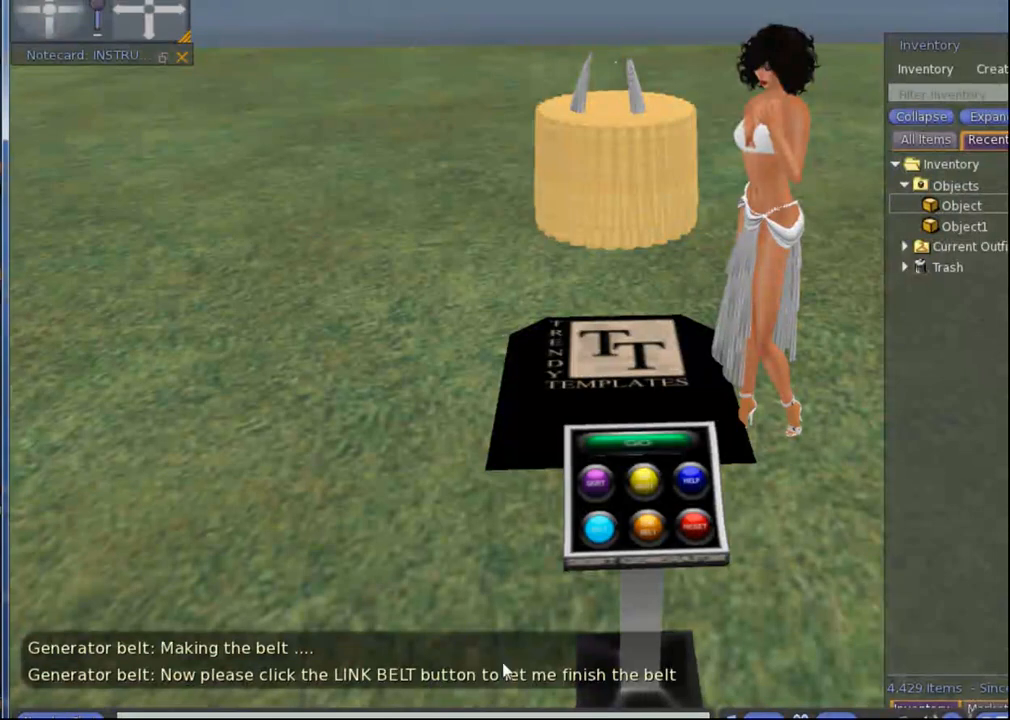
{"action": "left_click", "coordinate": [649, 535]}
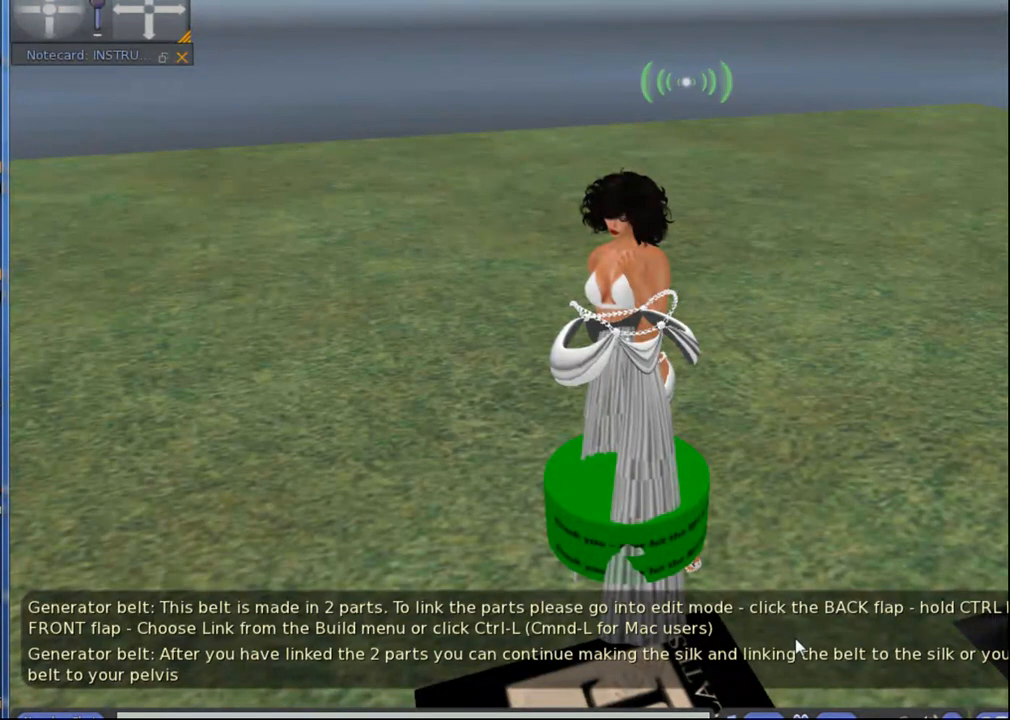
- Read the belt generator's instructions for joining the two belt parts in an enlarged nearby chat window, and close it
{"action": "left_click", "coordinate": [88, 712]}
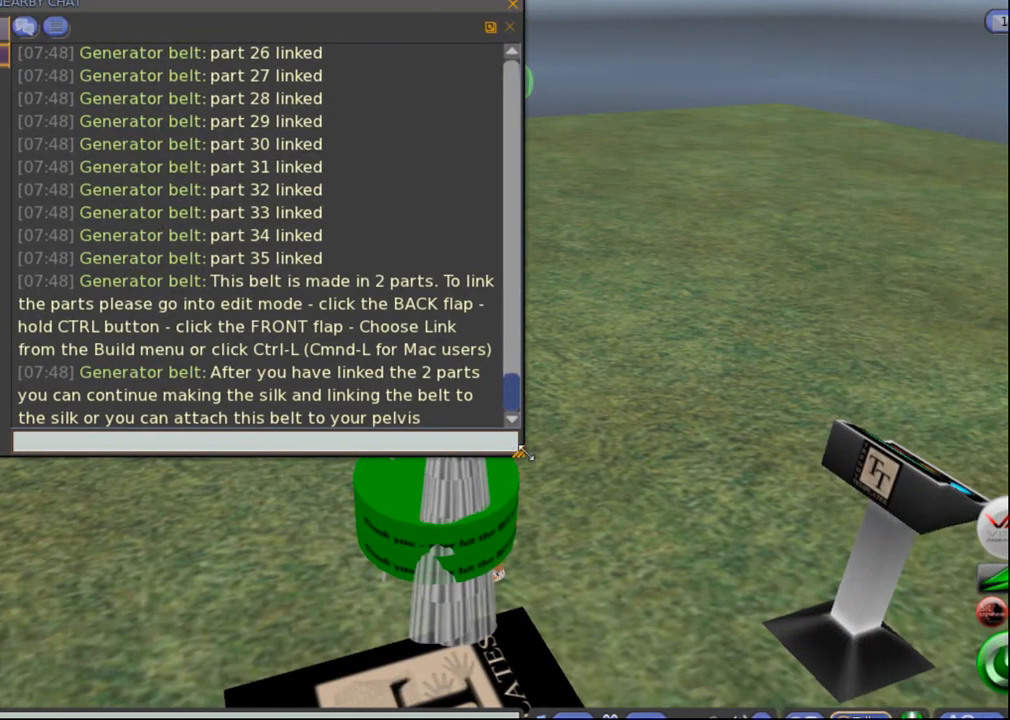
{"action": "left_click_drag", "start_coordinate": [708, 451], "coordinate": [1009, 425]}
{"action": "left_click_drag", "start_coordinate": [905, 425], "coordinate": [988, 403]}
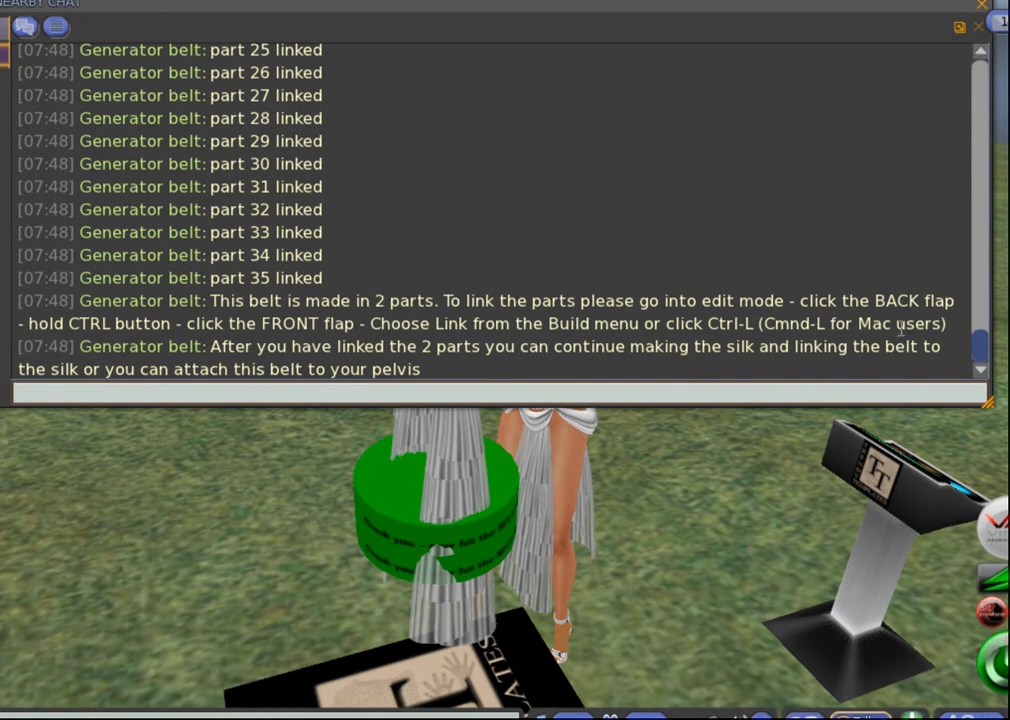
{"action": "left_click", "coordinate": [982, 6]}
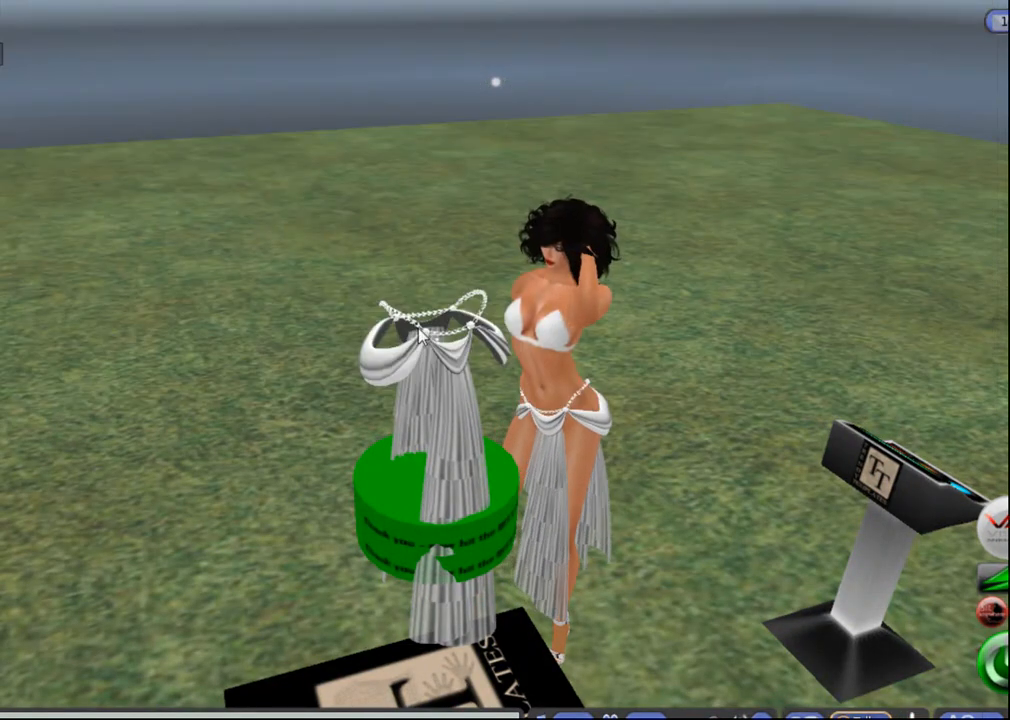
- Take off the silk skirt the avatar is wearing and pose the avatar on the Trendy Templates stand
{"action": "scroll", "coordinate": [438, 358], "scroll_direction": "up", "scroll_amount": 4}
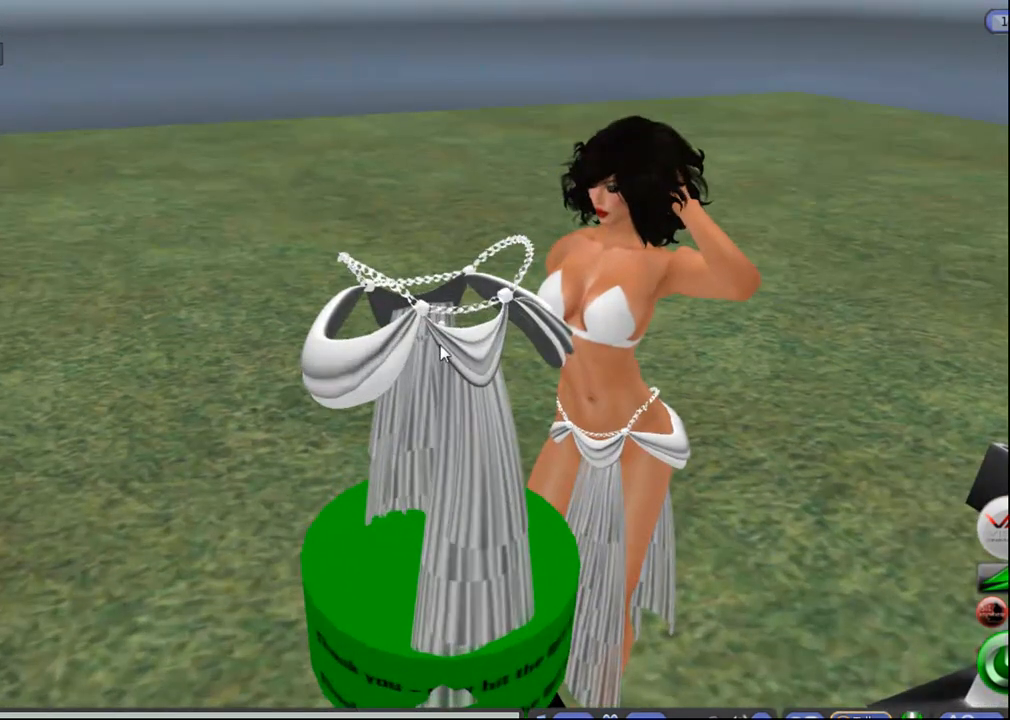
{"action": "scroll", "coordinate": [440, 362], "scroll_direction": "down", "scroll_amount": 5}
{"action": "scroll", "coordinate": [447, 536], "scroll_direction": "down", "scroll_amount": 3}
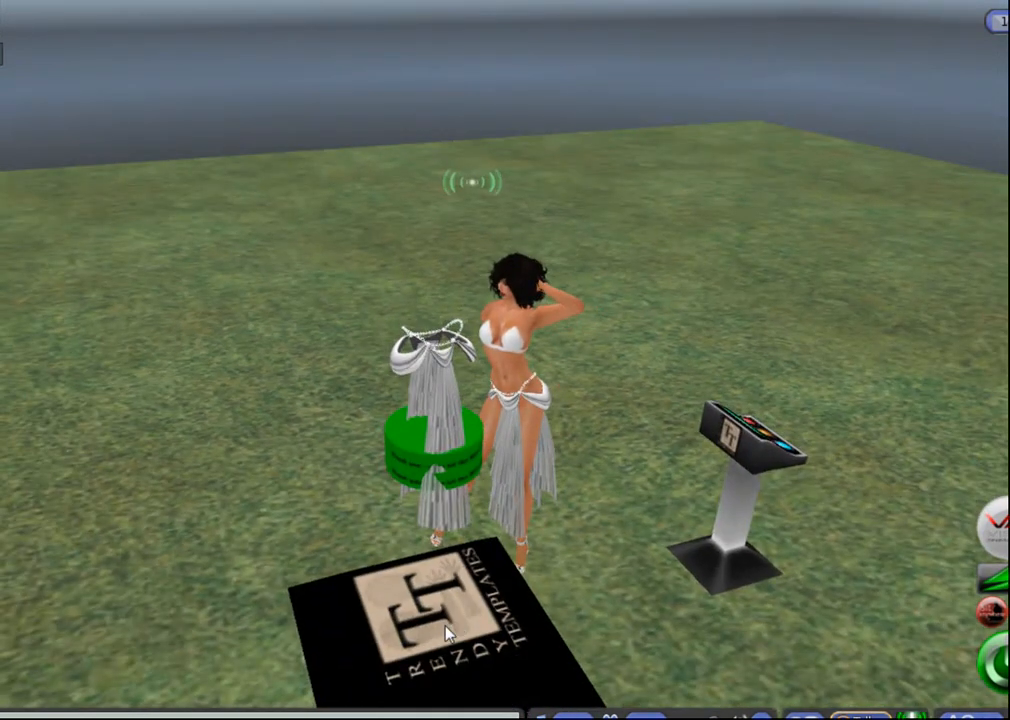
{"action": "right_click", "coordinate": [445, 632]}
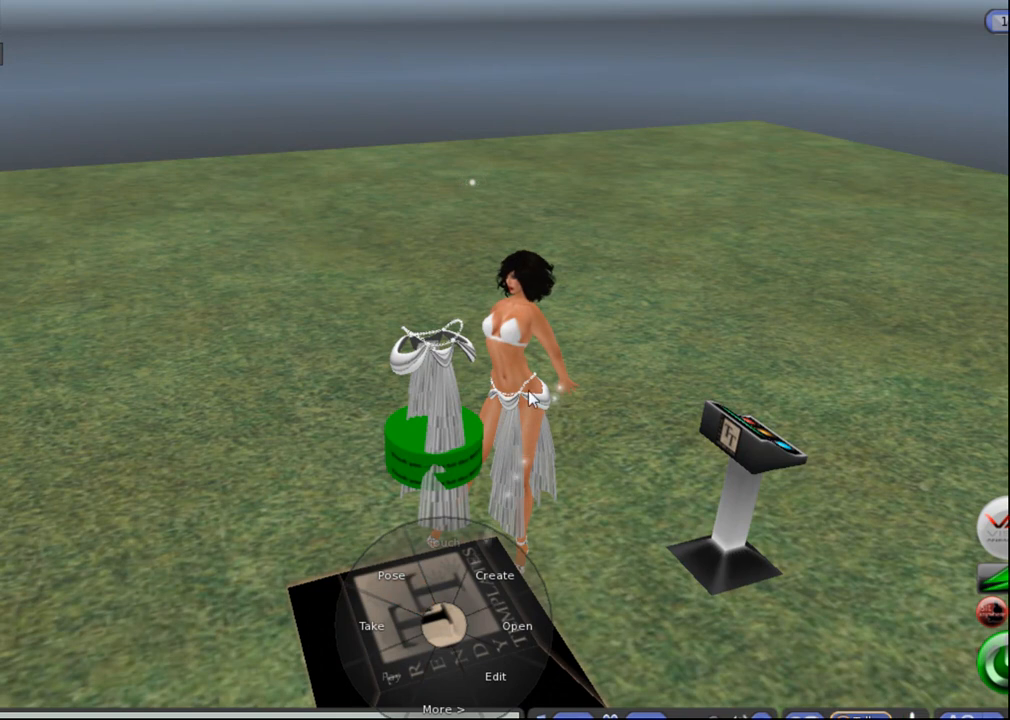
{"action": "right_click", "coordinate": [500, 408]}
{"action": "left_click", "coordinate": [450, 404]}
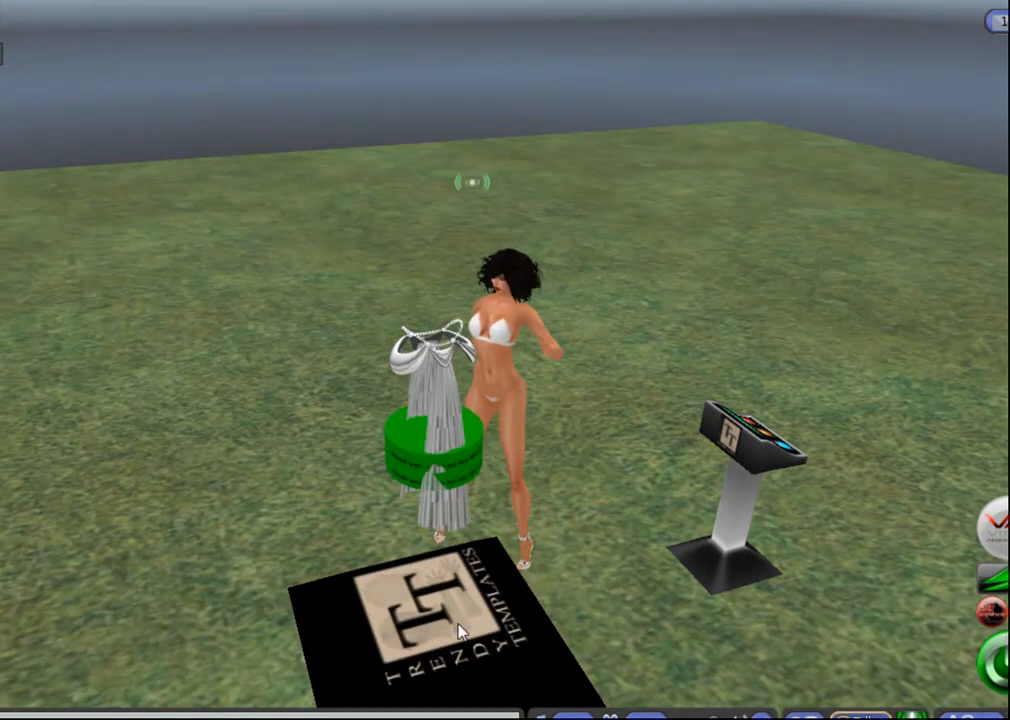
{"action": "right_click", "coordinate": [437, 632]}
{"action": "left_click", "coordinate": [372, 581]}
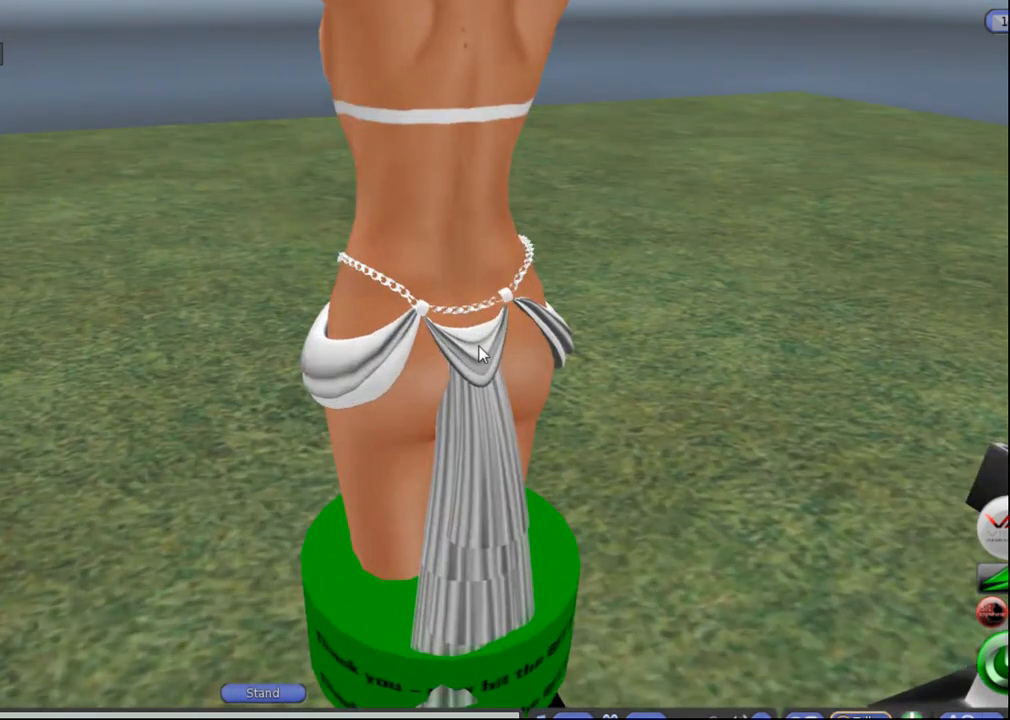
- Select the two belt parts and, as the last part, the silk, and link them into one skirt object
{"action": "right_click", "coordinate": [479, 352]}
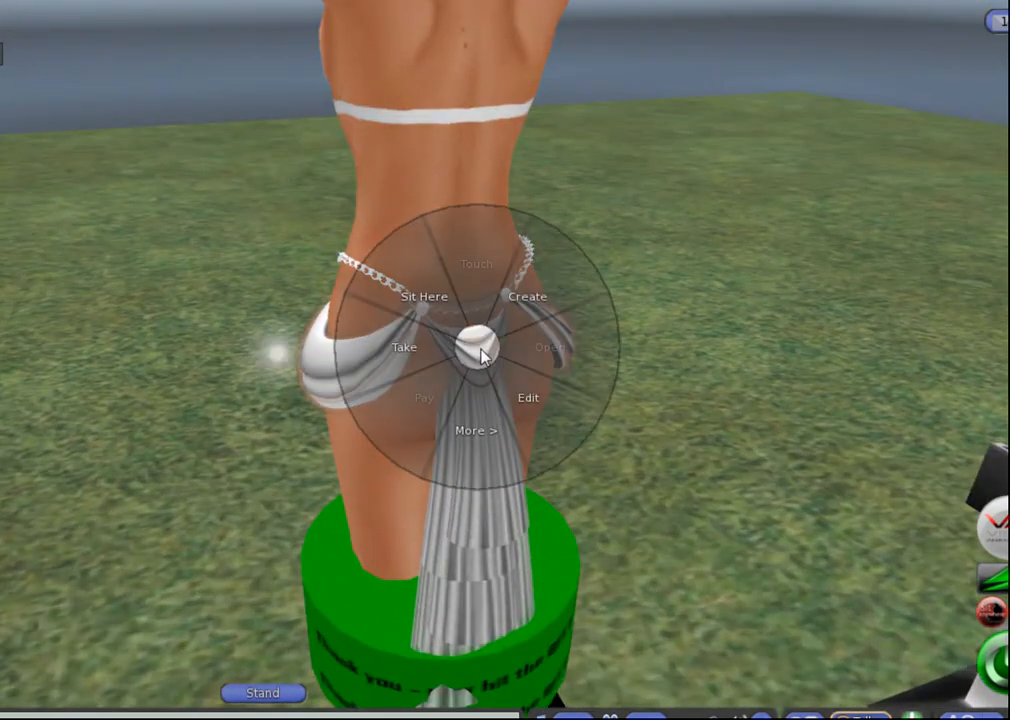
{"action": "left_click", "coordinate": [521, 399]}
{"action": "left_click_drag", "start_coordinate": [432, 338], "coordinate": [865, 345], "text": "alt"}
{"action": "left_click_drag", "start_coordinate": [291, 2], "coordinate": [975, 5]}
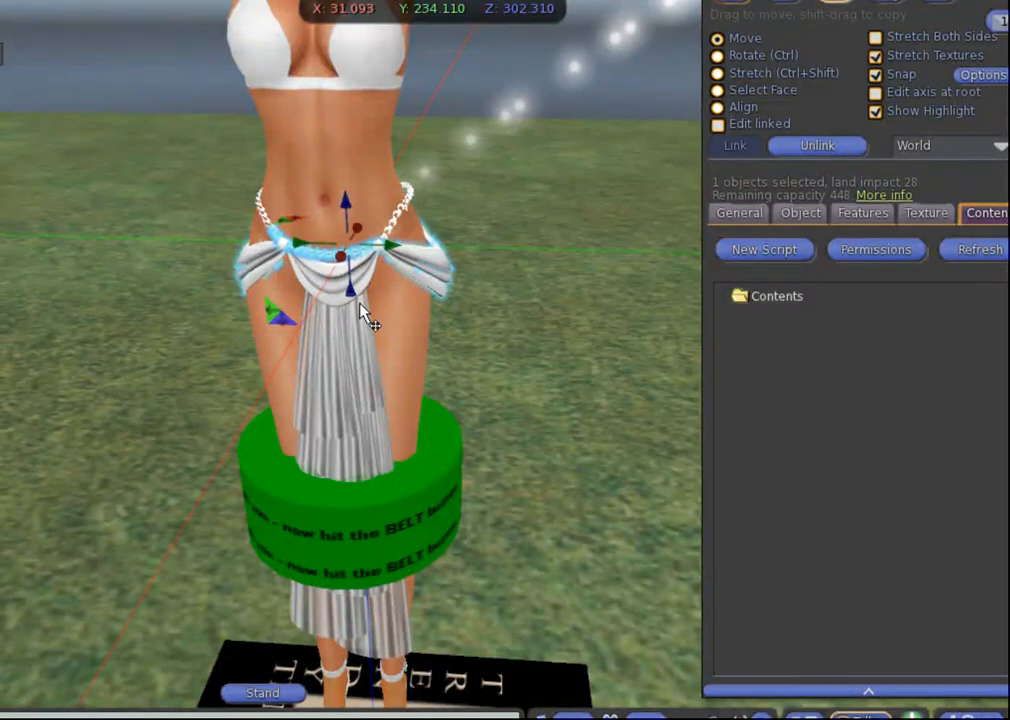
{"action": "left_click", "coordinate": [331, 294]}
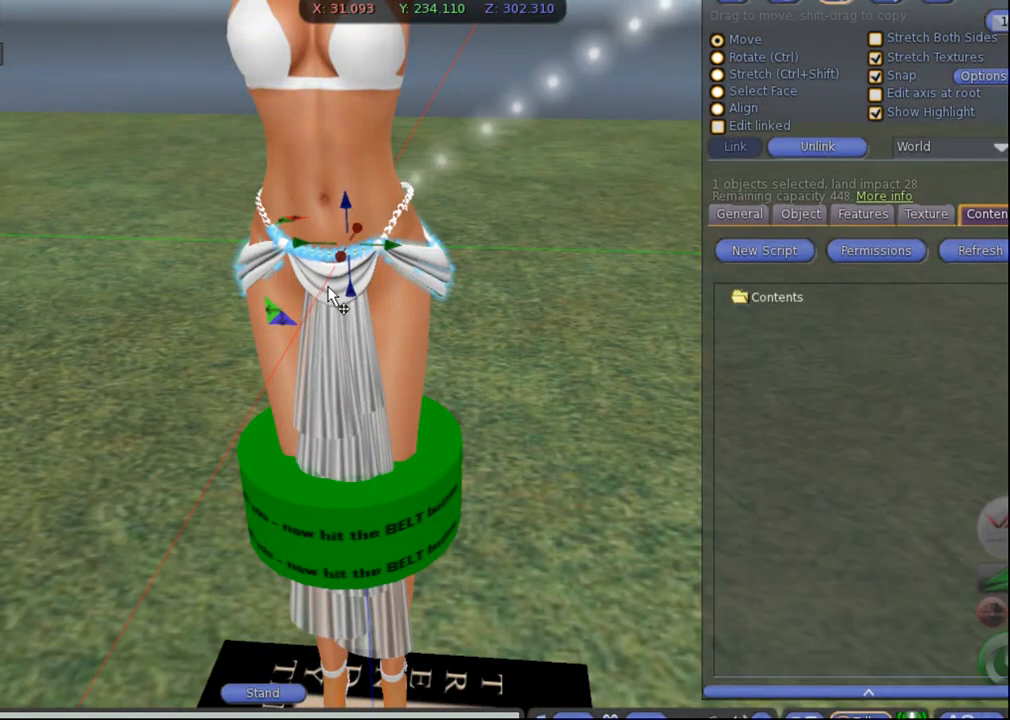
{"action": "scroll", "coordinate": [467, 336], "scroll_direction": "up", "scroll_amount": 3}
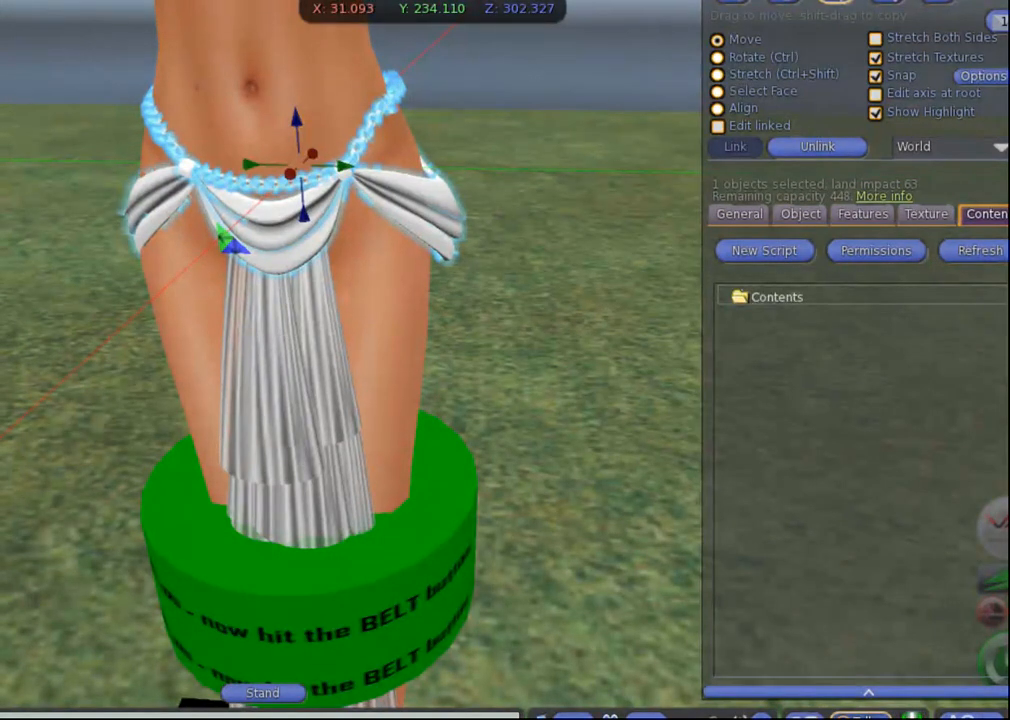
{"action": "left_click", "coordinate": [289, 385], "text": "shift"}
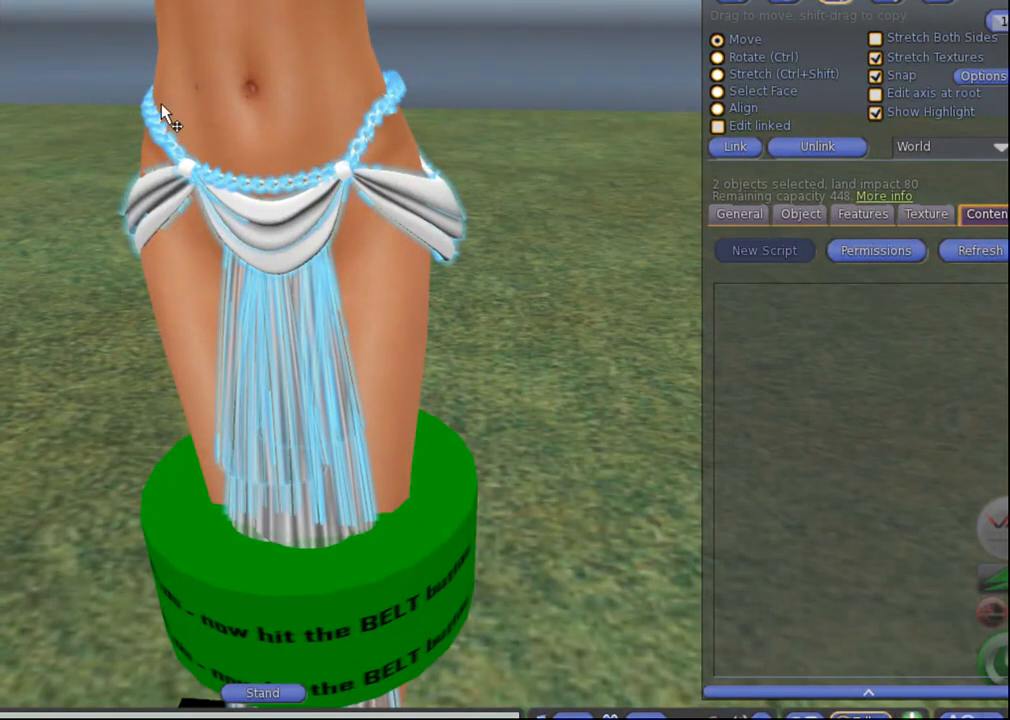
{"action": "left_click", "coordinate": [738, 147]}
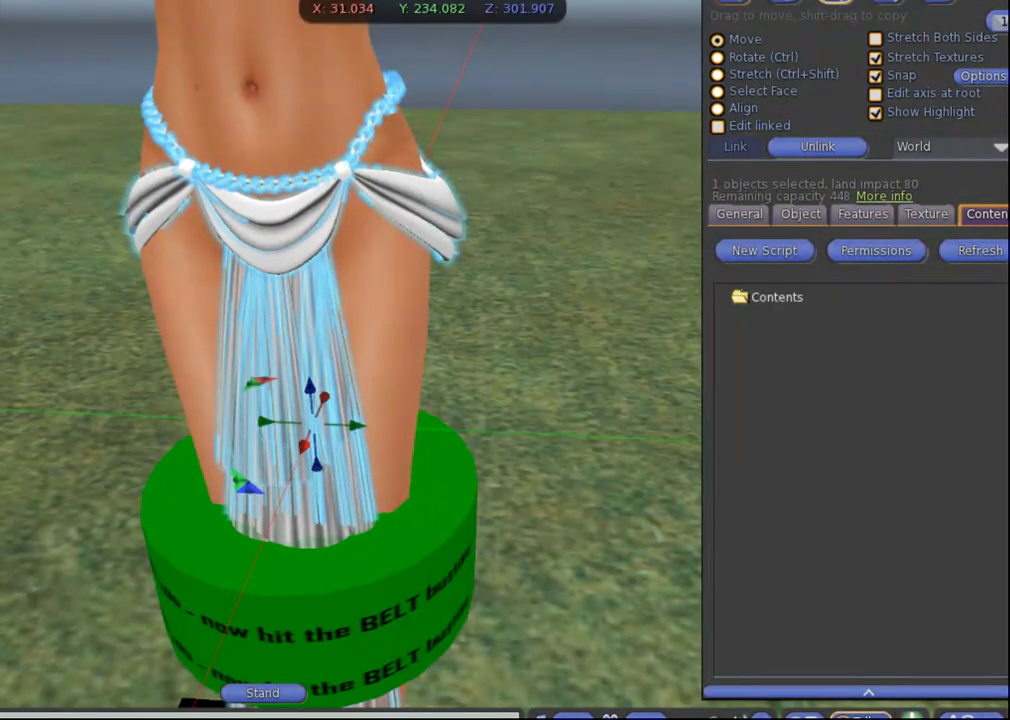
- Check the linking by selecting the skirt again as one object, and leave editing
{"action": "left_click", "coordinate": [34, 11]}
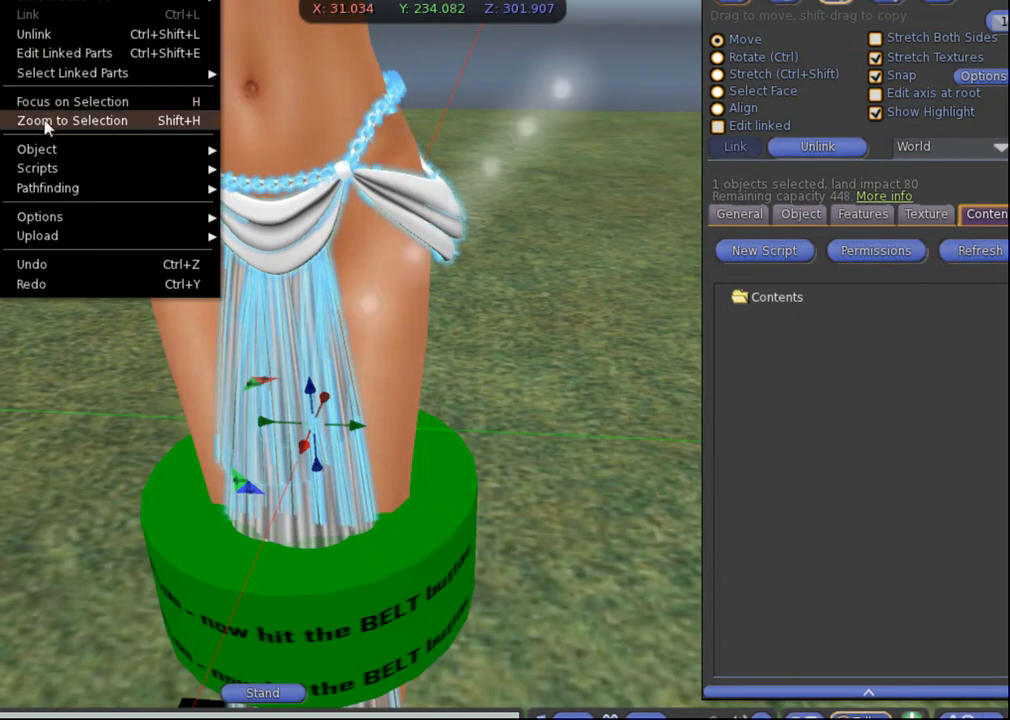
{"action": "mouse_move", "coordinate": [44, 73]}
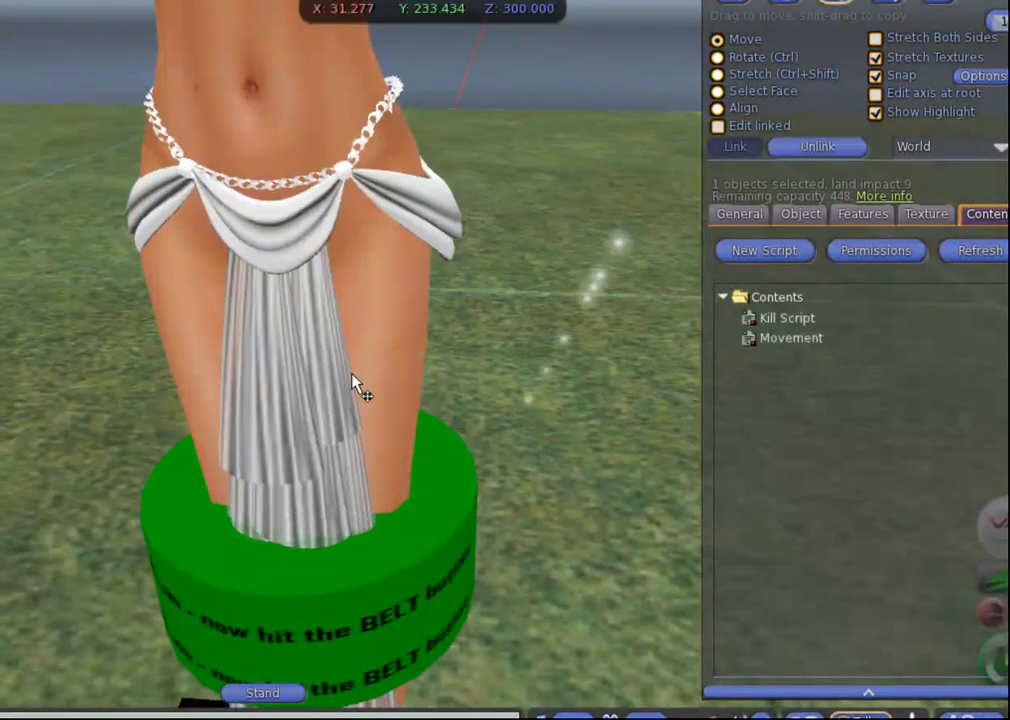
{"action": "right_click", "coordinate": [291, 218]}
{"action": "left_click", "coordinate": [343, 280]}
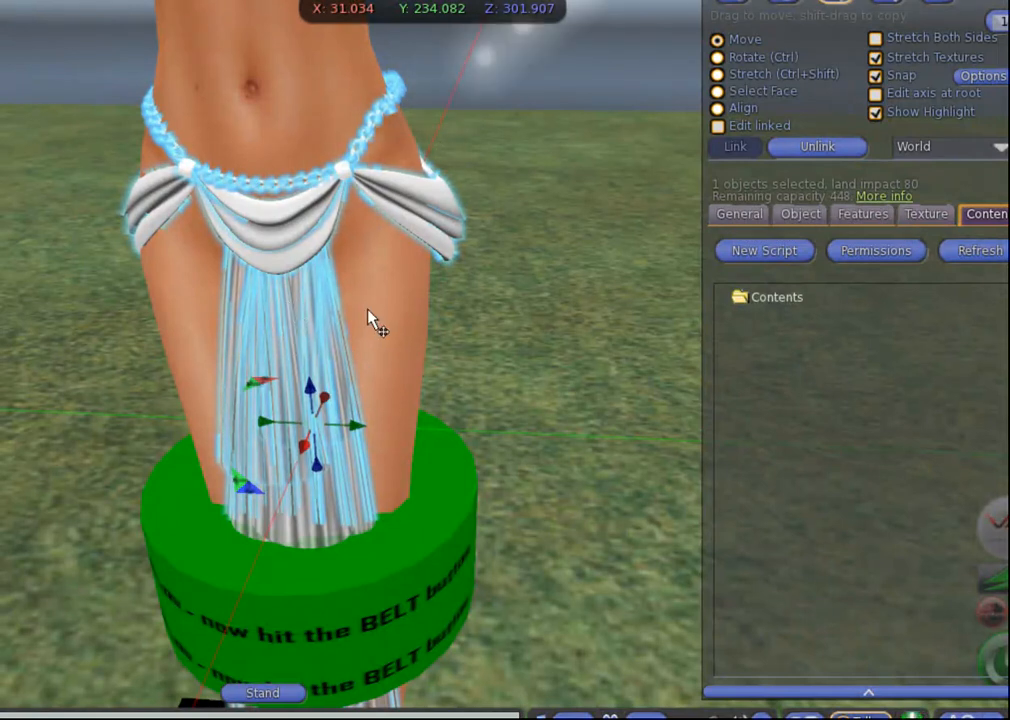
{"action": "key", "text": "Escape"}
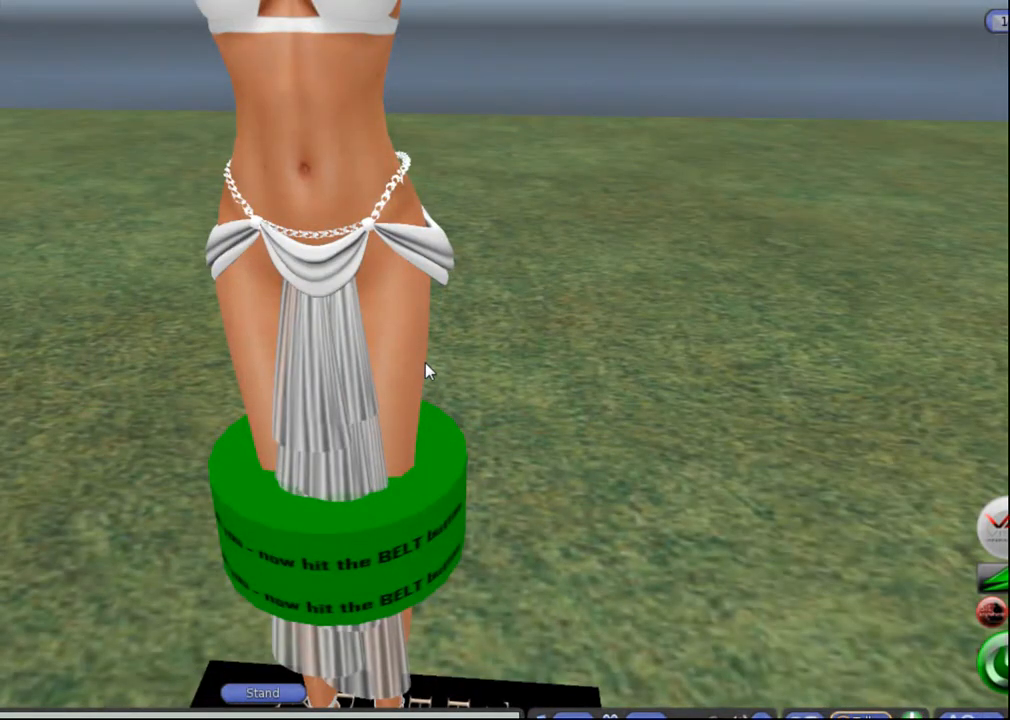
- With the inventory open, stand the avatar up from the pose stand and take the linked skirt into the inventory
{"action": "scroll", "coordinate": [430, 369], "scroll_direction": "down", "scroll_amount": 3}
{"action": "scroll", "coordinate": [430, 368], "scroll_direction": "down", "scroll_amount": 1}
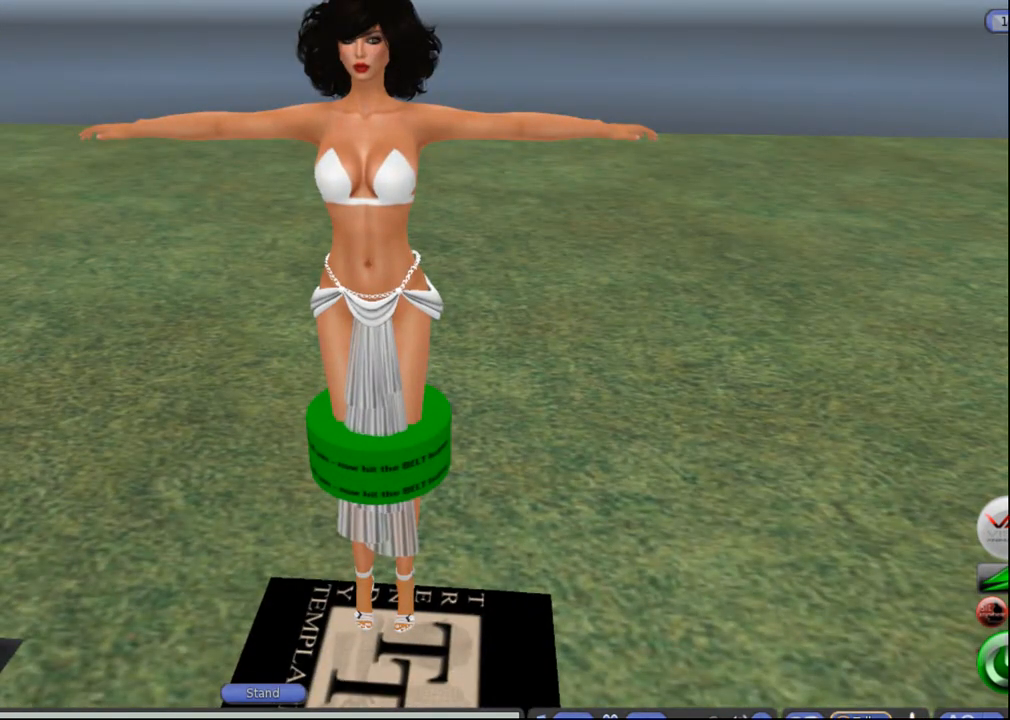
{"action": "key", "text": "ctrl+i"}
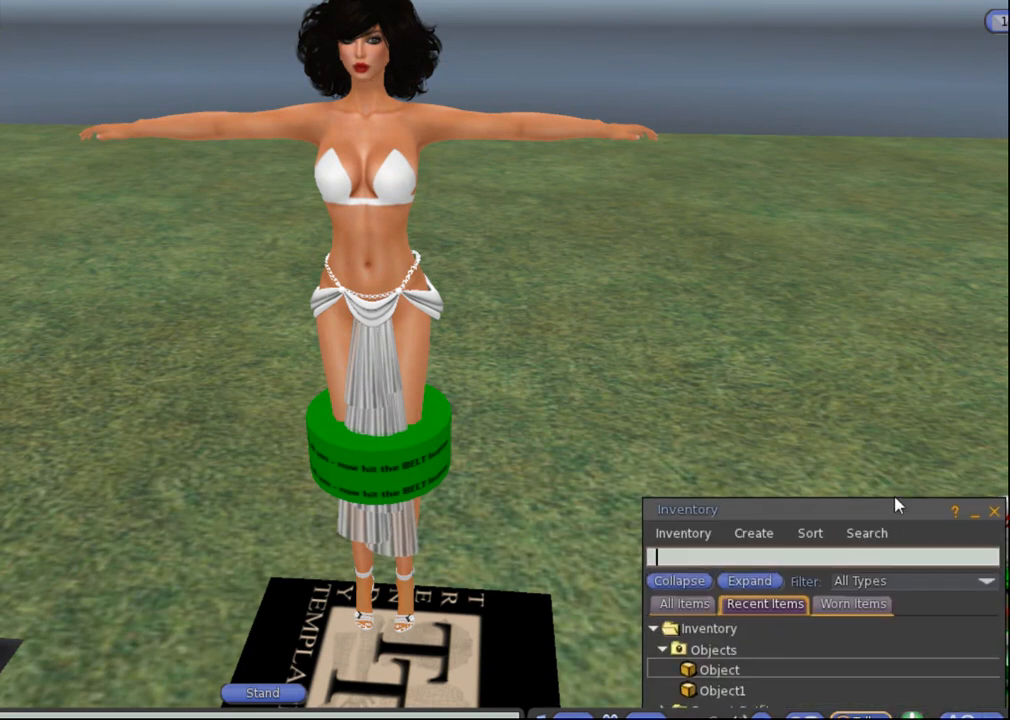
{"action": "left_click_drag", "start_coordinate": [895, 512], "coordinate": [895, 0]}
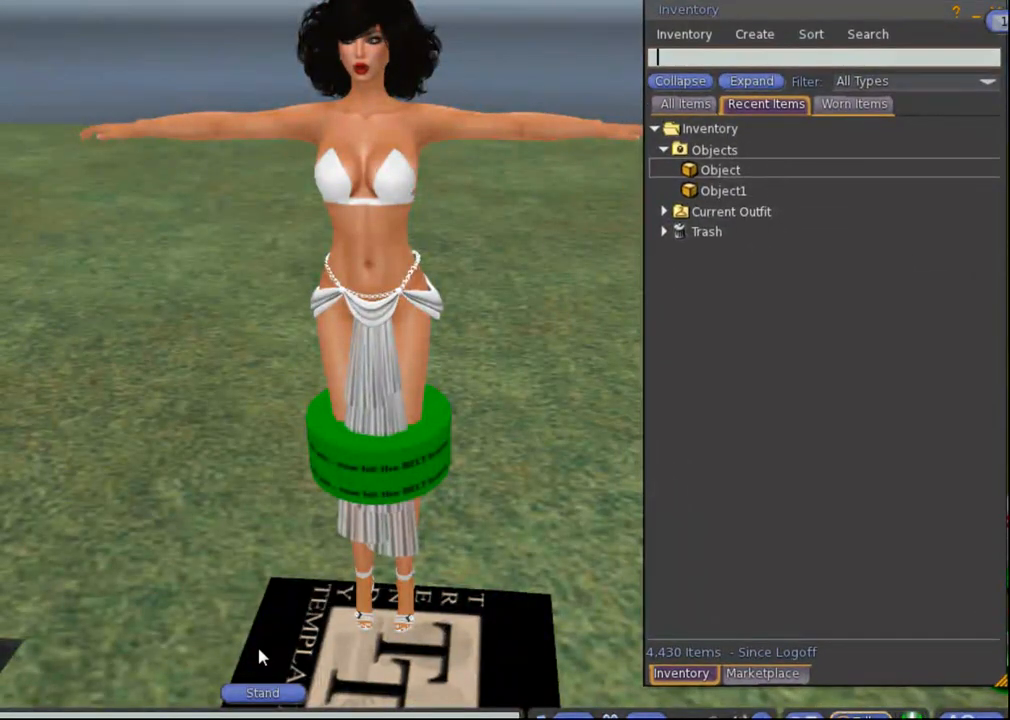
{"action": "left_click", "coordinate": [268, 692]}
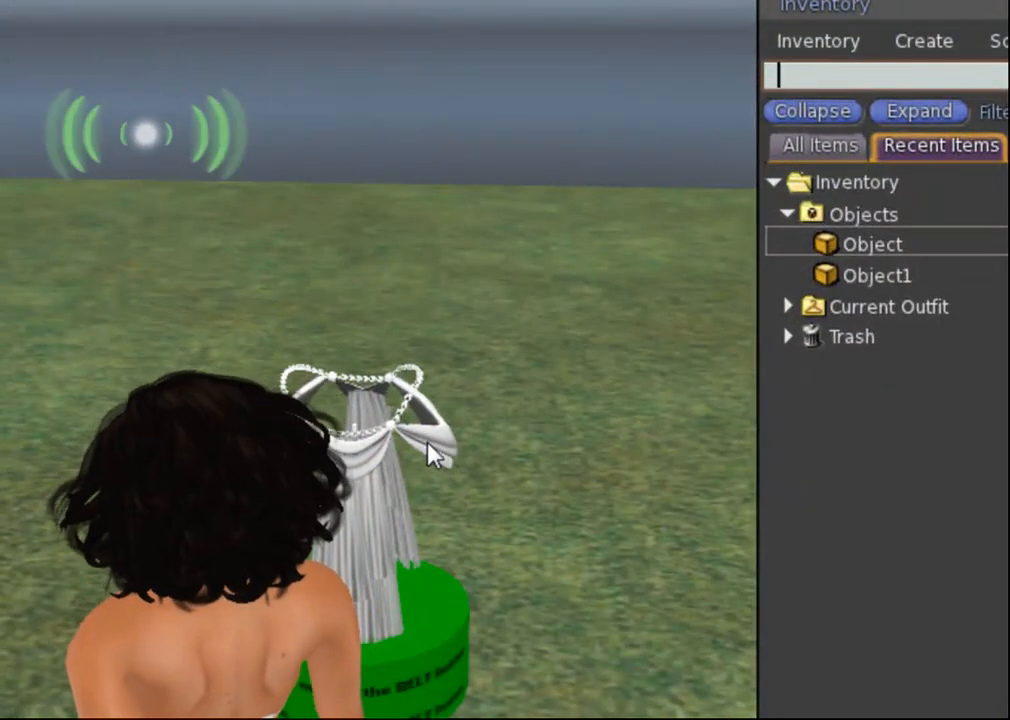
{"action": "right_click", "coordinate": [443, 451]}
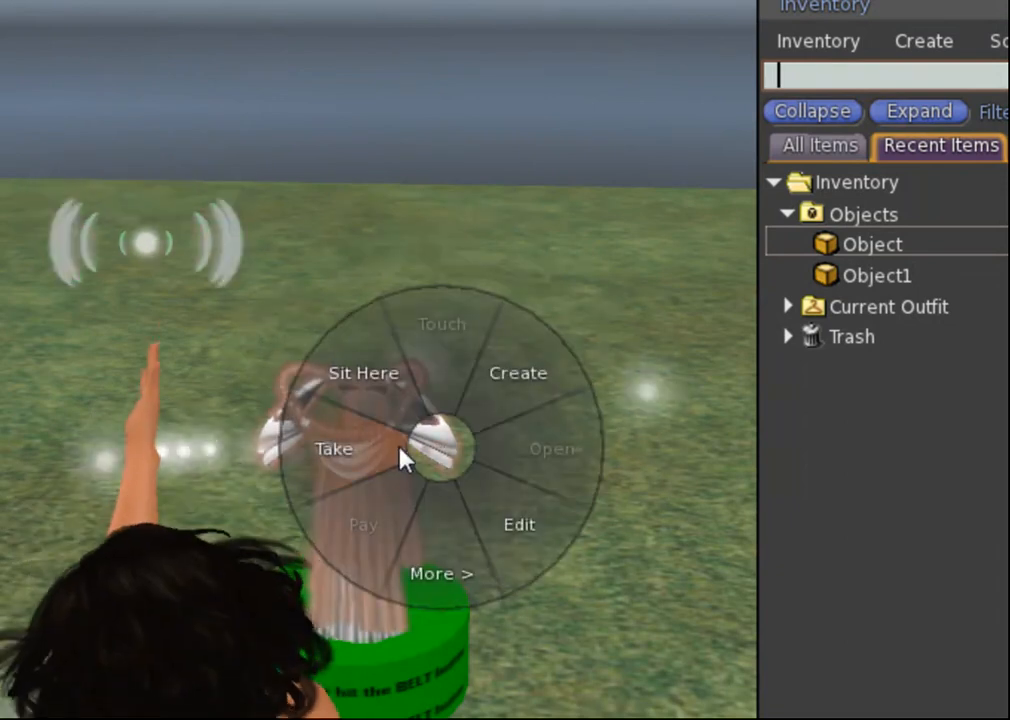
{"action": "left_click", "coordinate": [352, 458]}
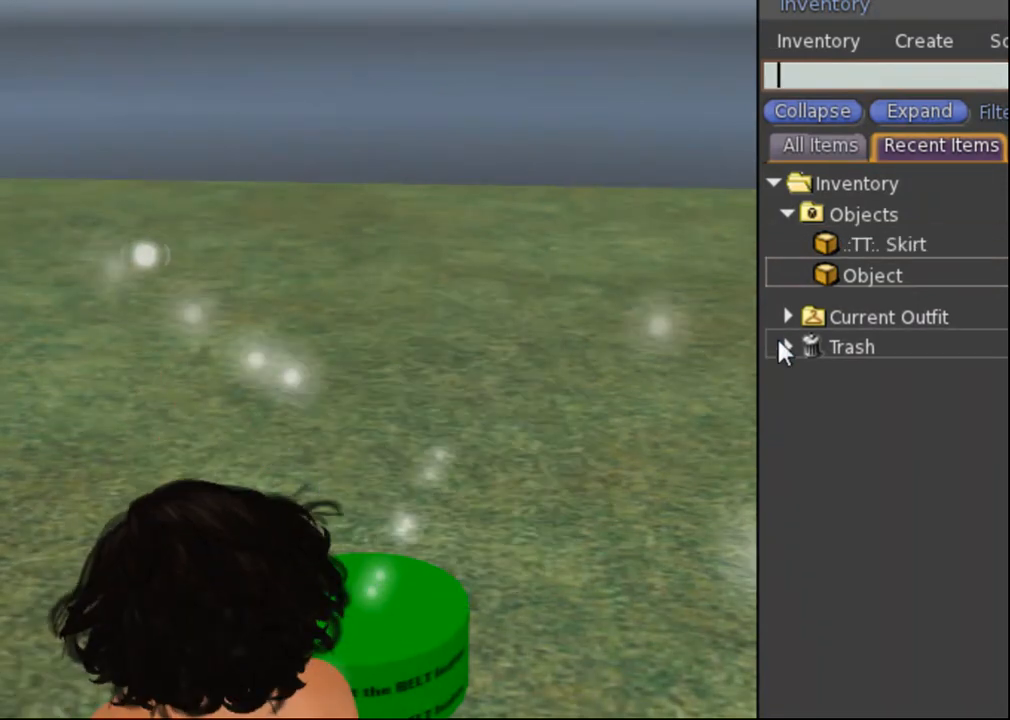
- Wear the Silk Belted Model F - EXAMPLE skirt from the generator's folder and edit it to copy its position
{"action": "left_click", "coordinate": [829, 147]}
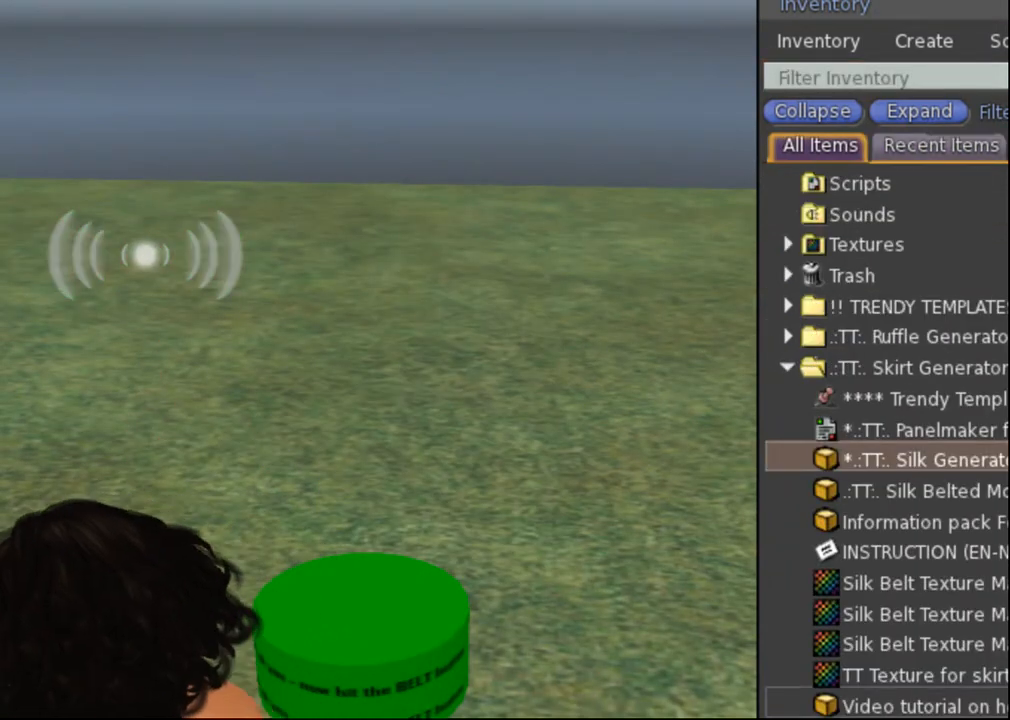
{"action": "left_click", "coordinate": [915, 497]}
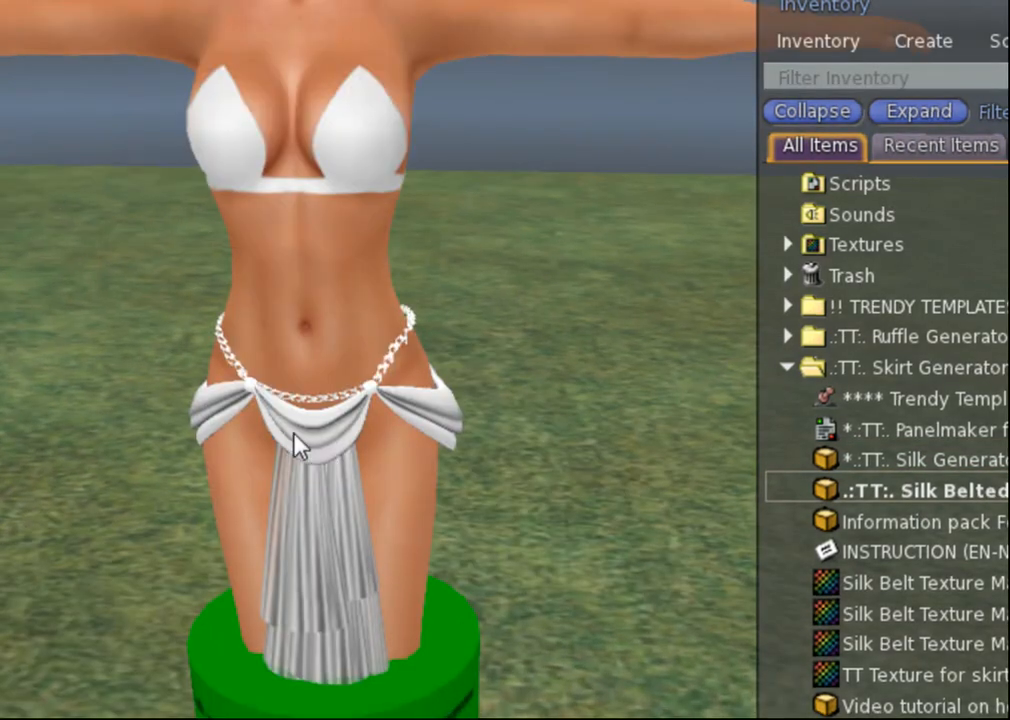
{"action": "right_click", "coordinate": [297, 445]}
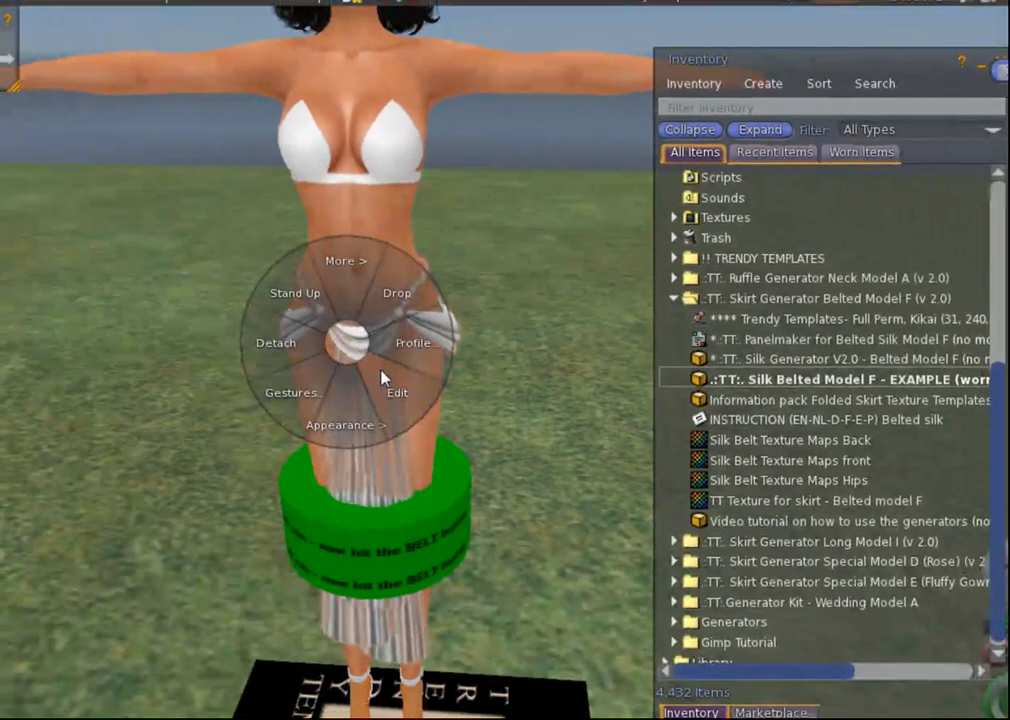
{"action": "left_click", "coordinate": [389, 440]}
{"action": "left_click_drag", "start_coordinate": [985, 50], "coordinate": [288, 20]}
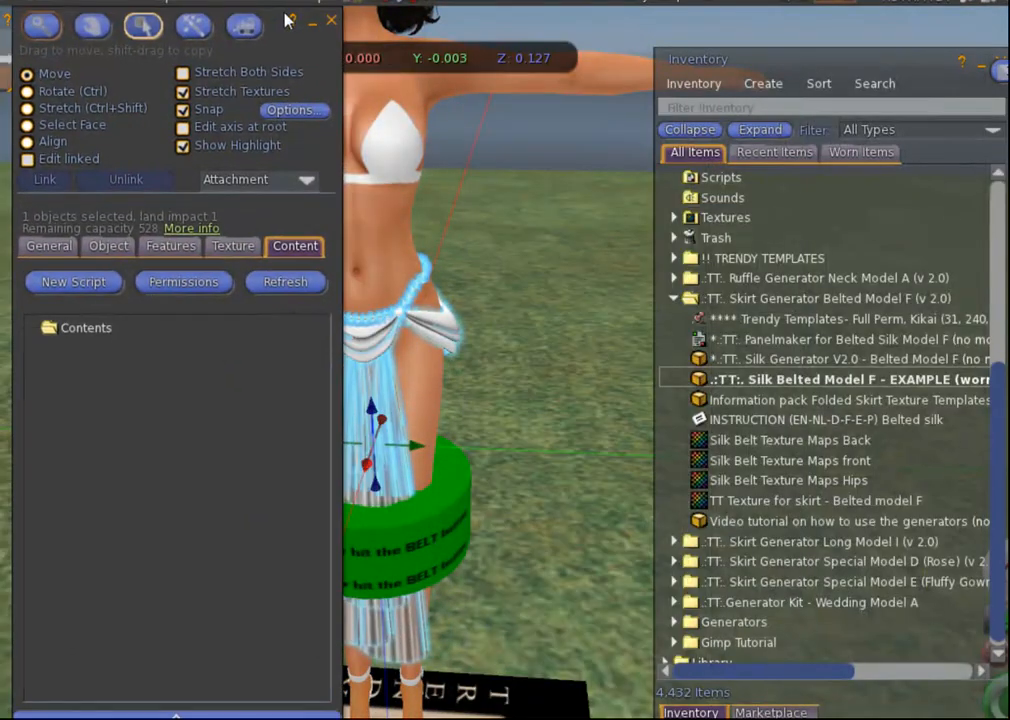
{"action": "left_click", "coordinate": [110, 246]}
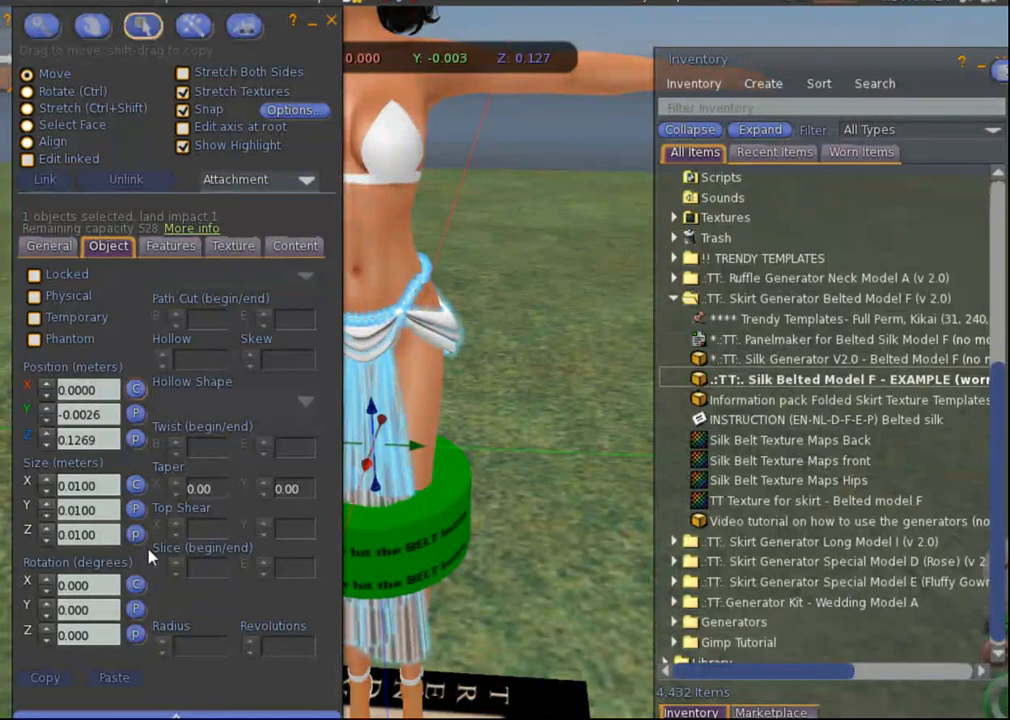
- Detach the example skirt and attach the newly taken .:TT:. Skirt to the avatar's Pelvis
{"action": "right_click", "coordinate": [377, 340]}
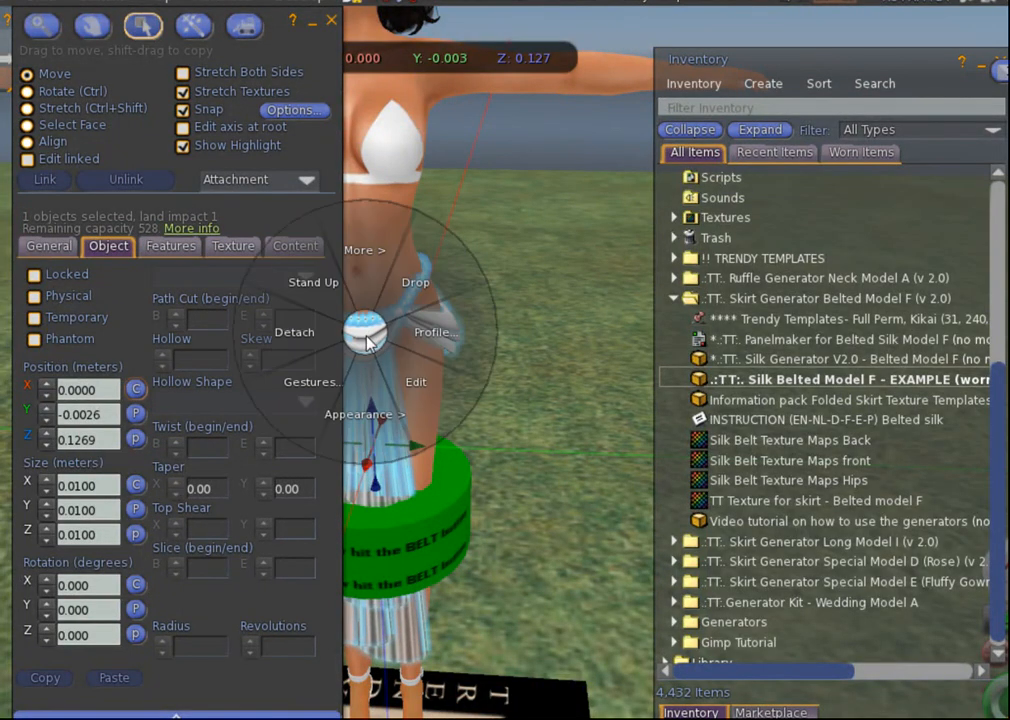
{"action": "left_click", "coordinate": [330, 331]}
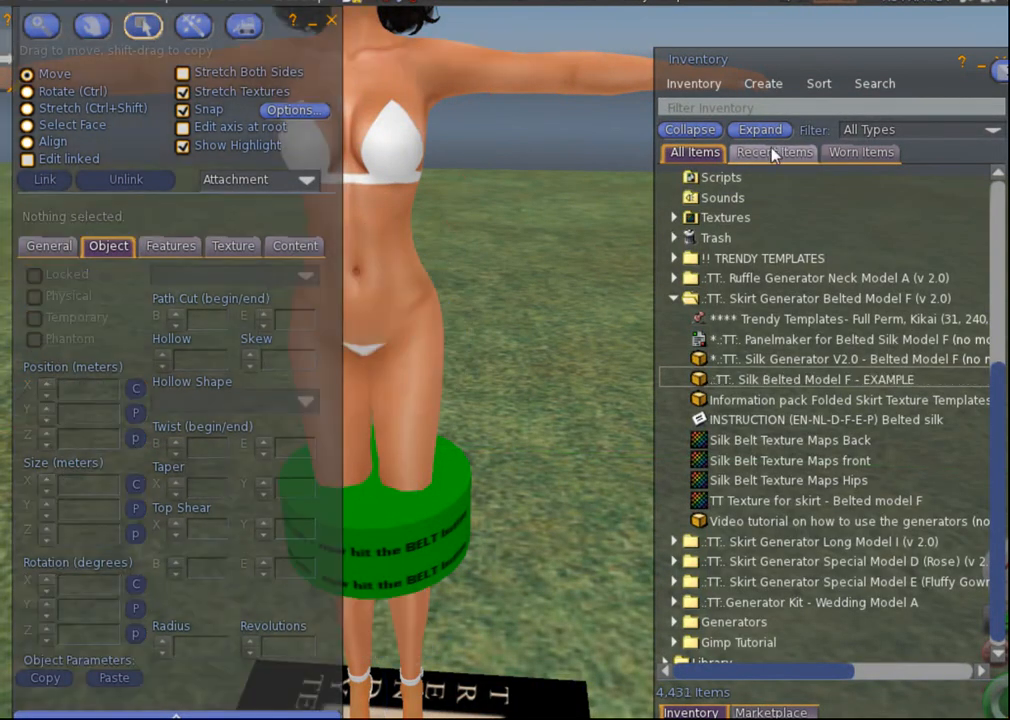
{"action": "left_click", "coordinate": [783, 151]}
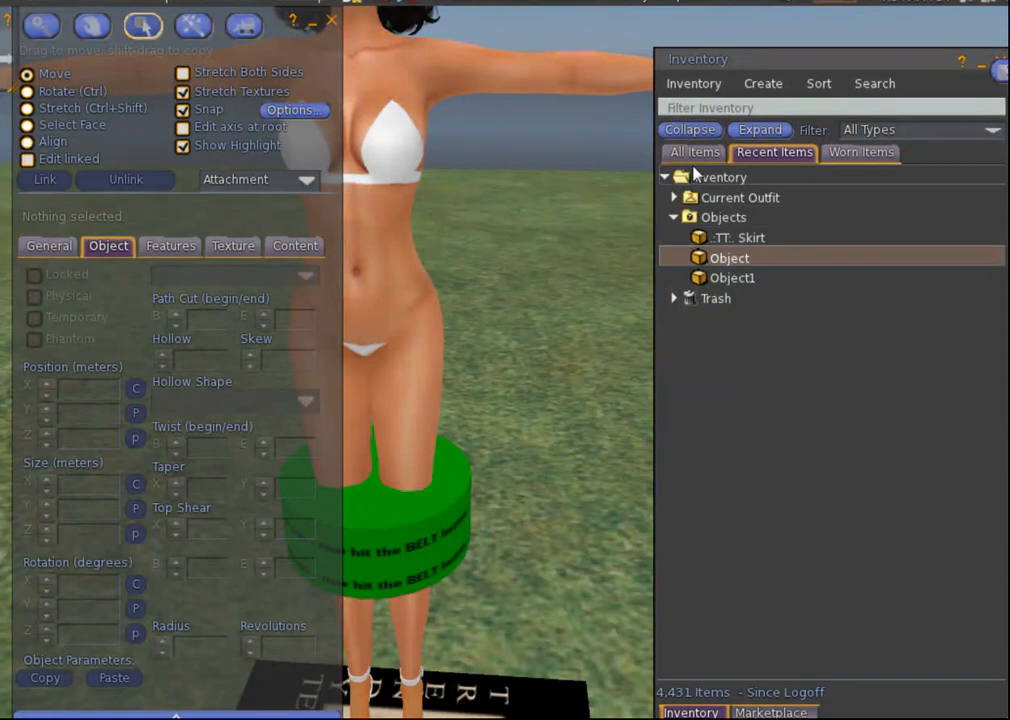
{"action": "left_click", "coordinate": [724, 241]}
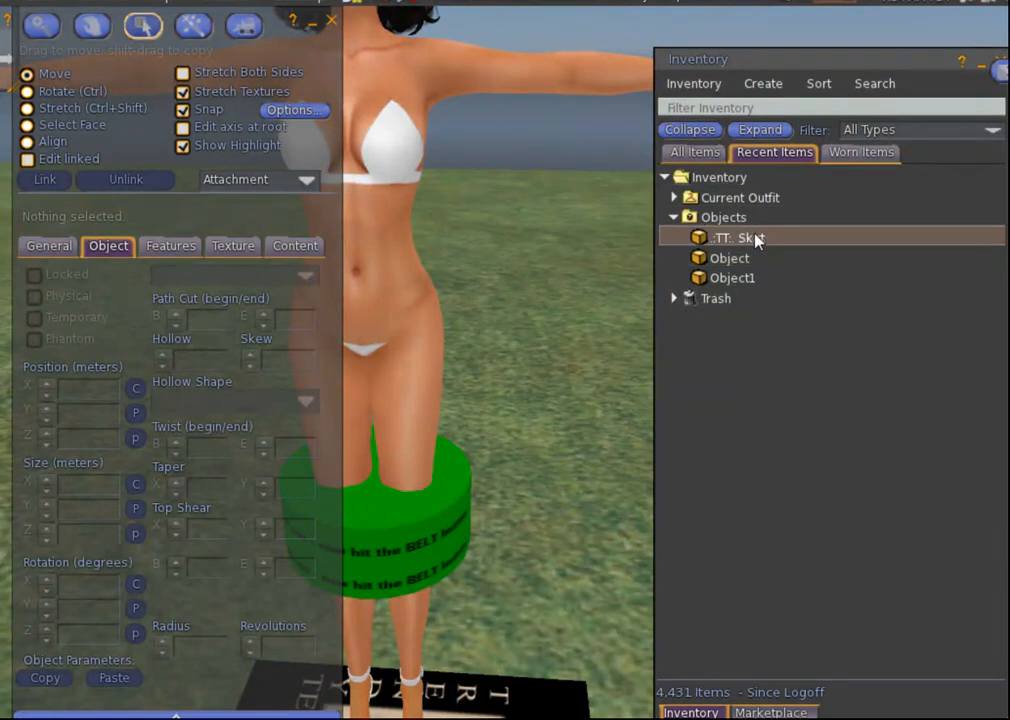
{"action": "right_click", "coordinate": [757, 240]}
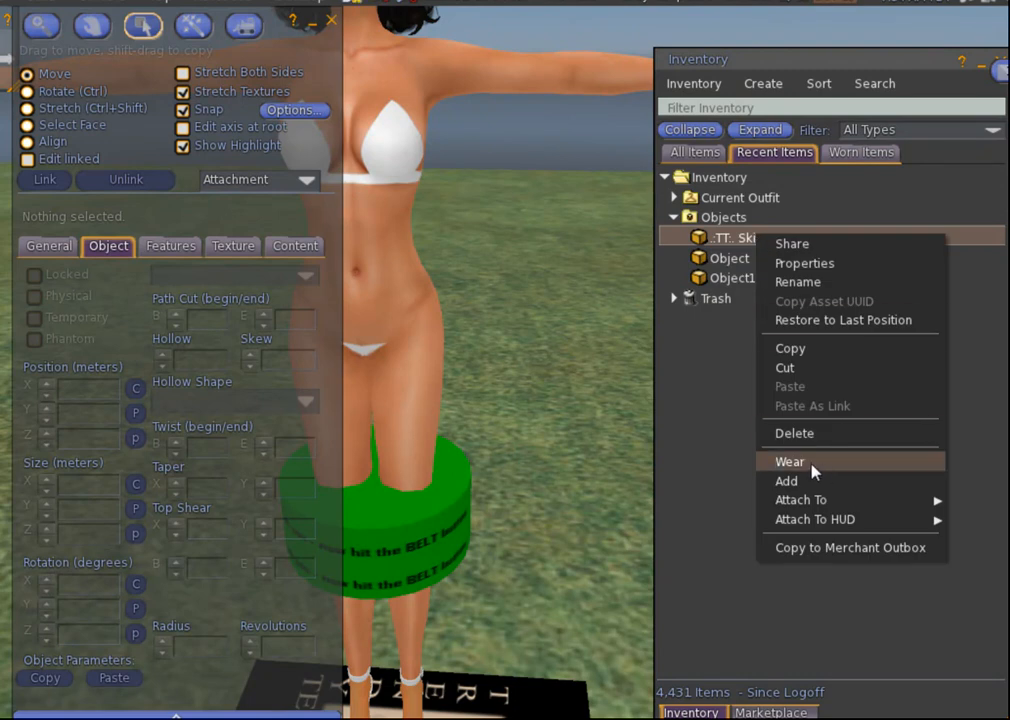
{"action": "mouse_move", "coordinate": [810, 499]}
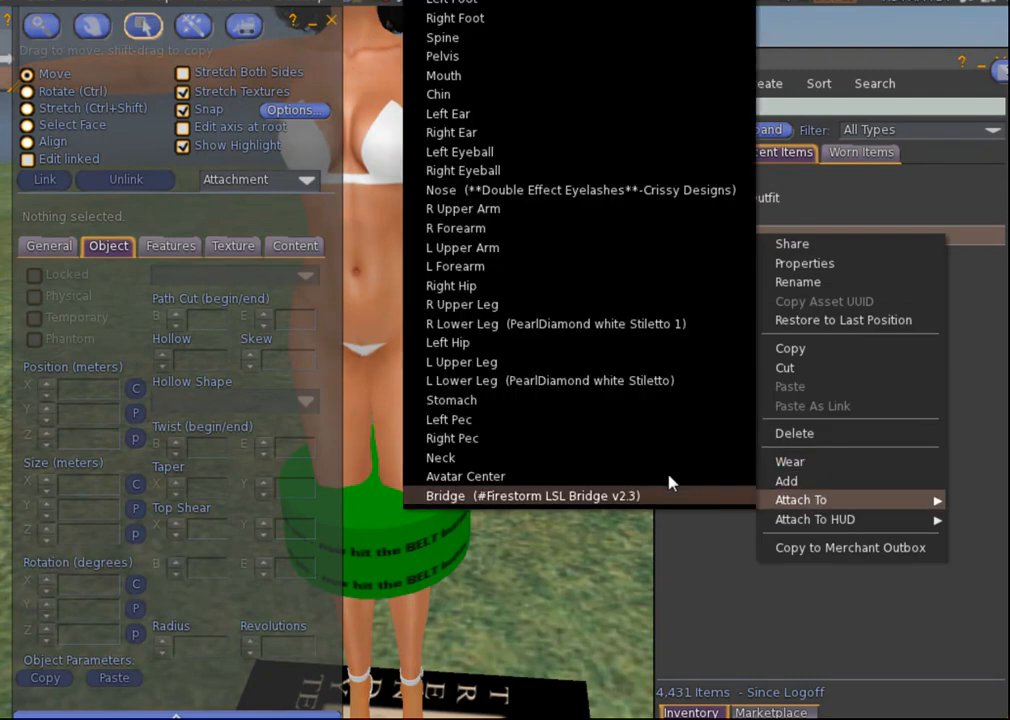
{"action": "left_click", "coordinate": [592, 56]}
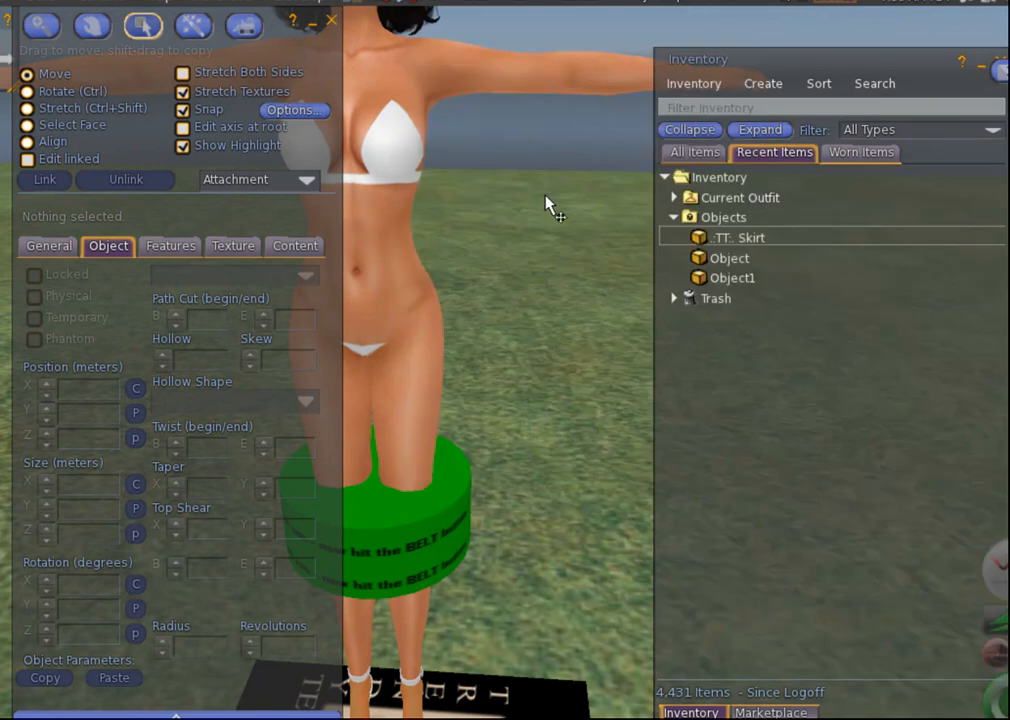
- Paste the copied position (X 0.0000, Y -0.0026, Z 0.1269) onto the worn skirt and finish editing
{"action": "right_click", "coordinate": [382, 385]}
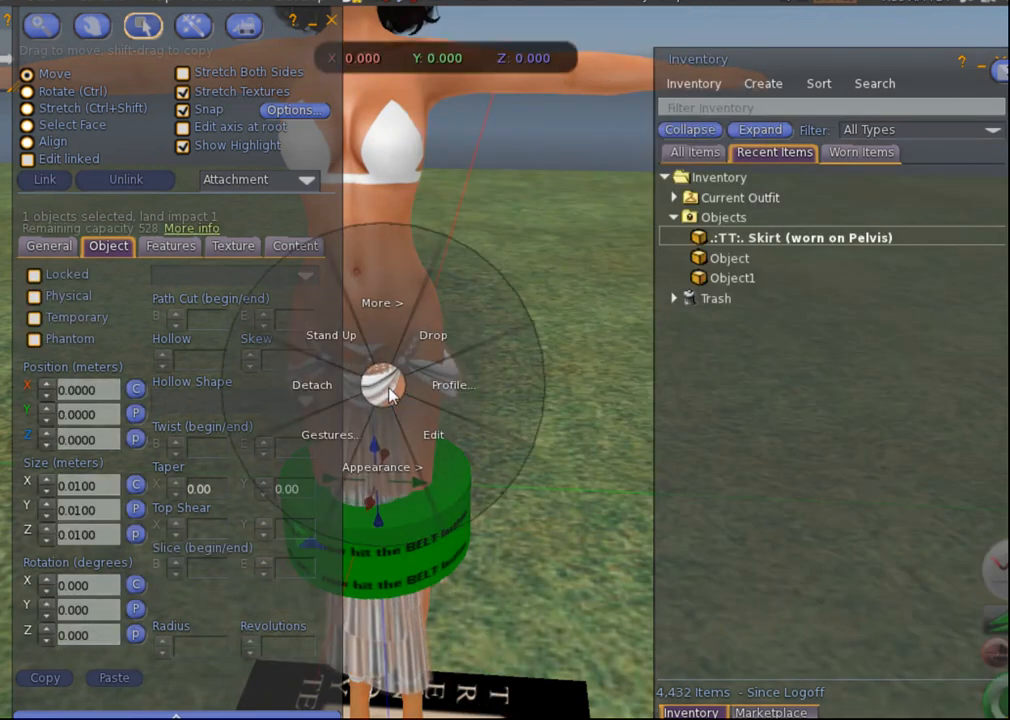
{"action": "left_click", "coordinate": [435, 424]}
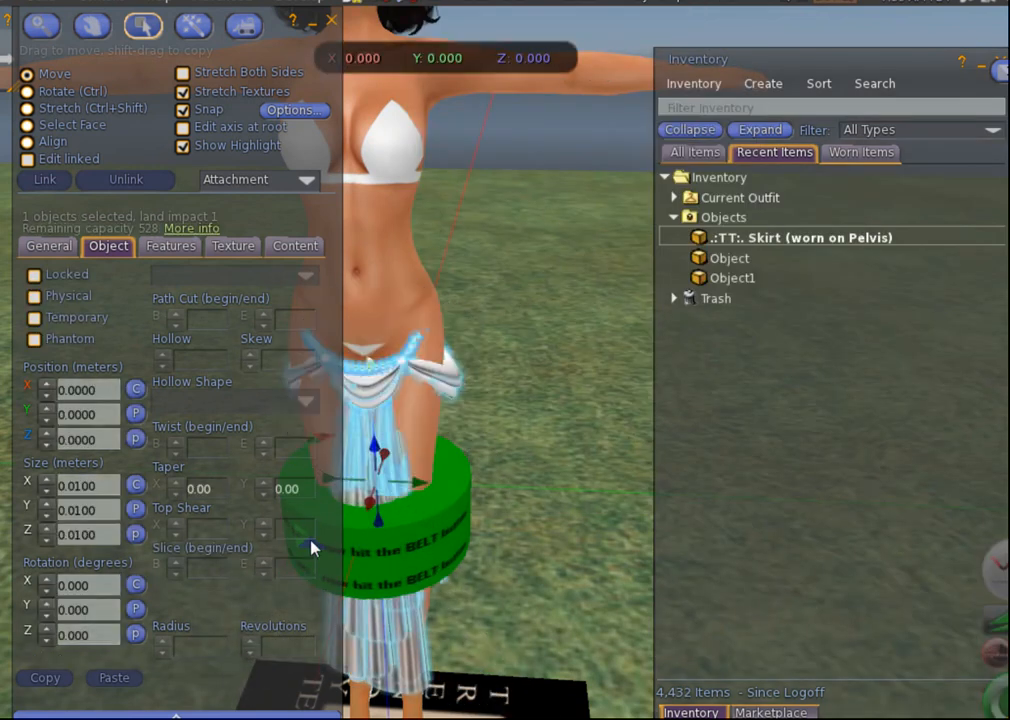
{"action": "left_click", "coordinate": [135, 611]}
{"action": "left_click", "coordinate": [136, 414]}
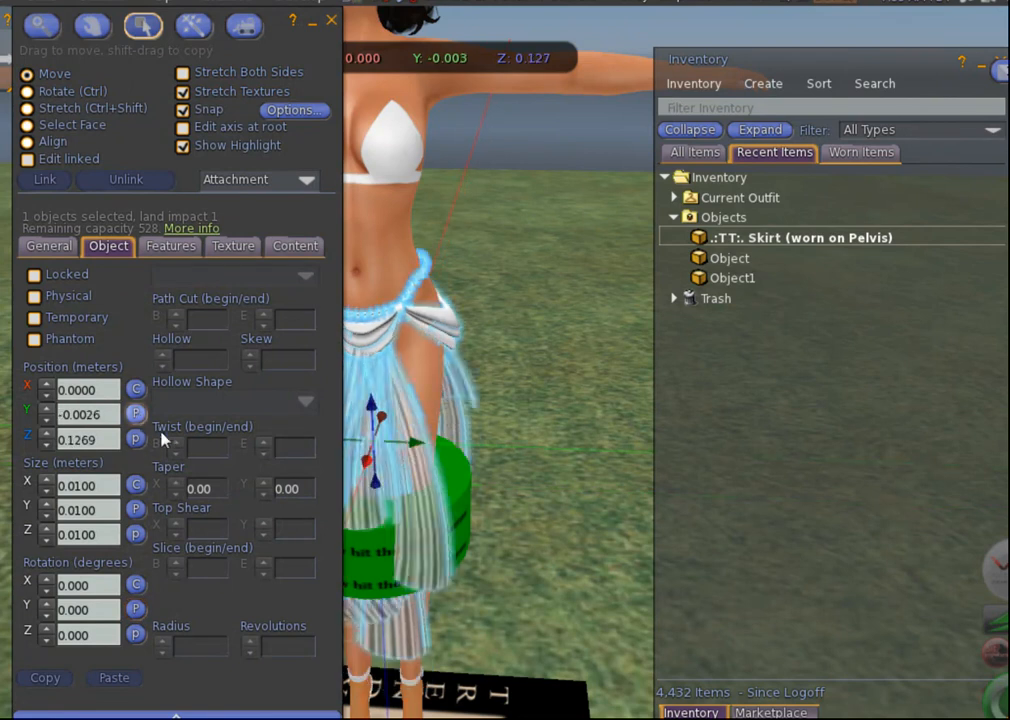
{"action": "left_click", "coordinate": [331, 21]}
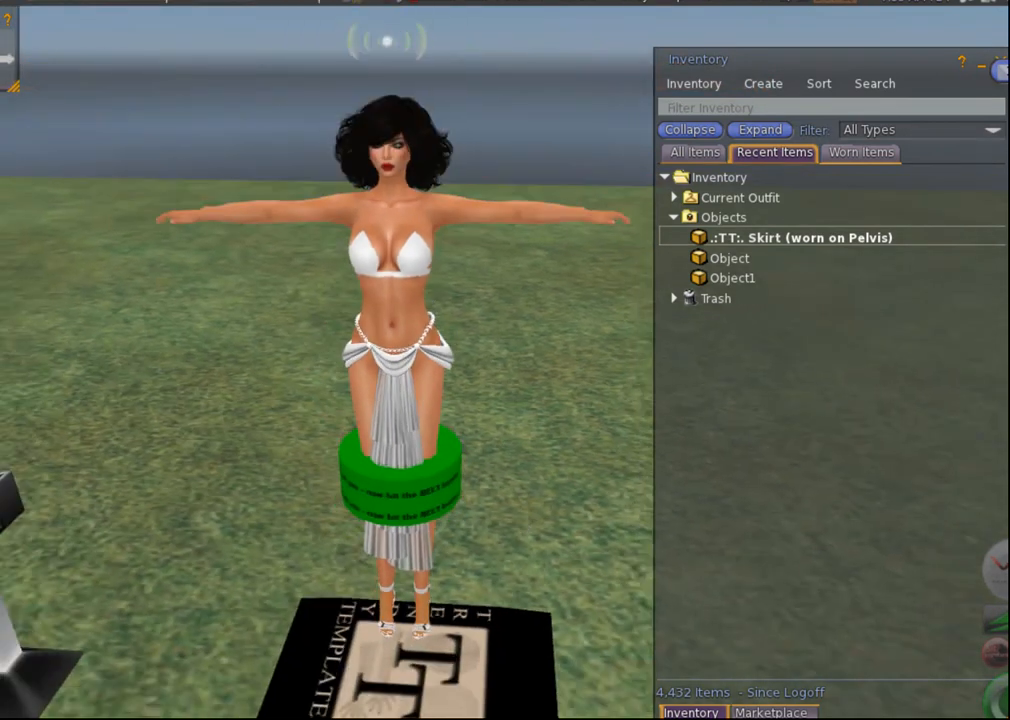